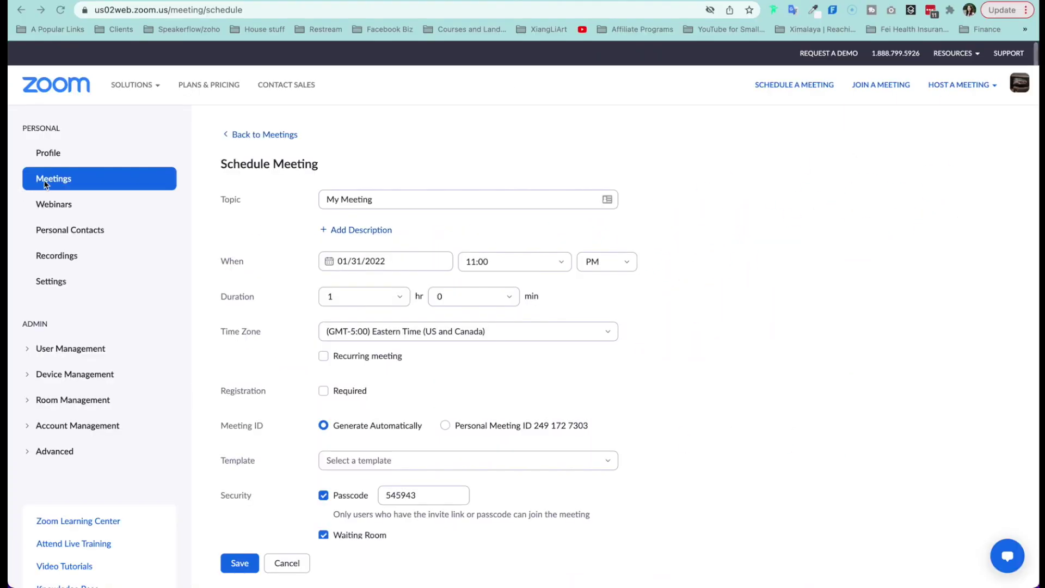
Step: Expand Account Management in the sidebar and go to Account Settings
left_click(30, 427)
scroll(77, 435, "down", 3)
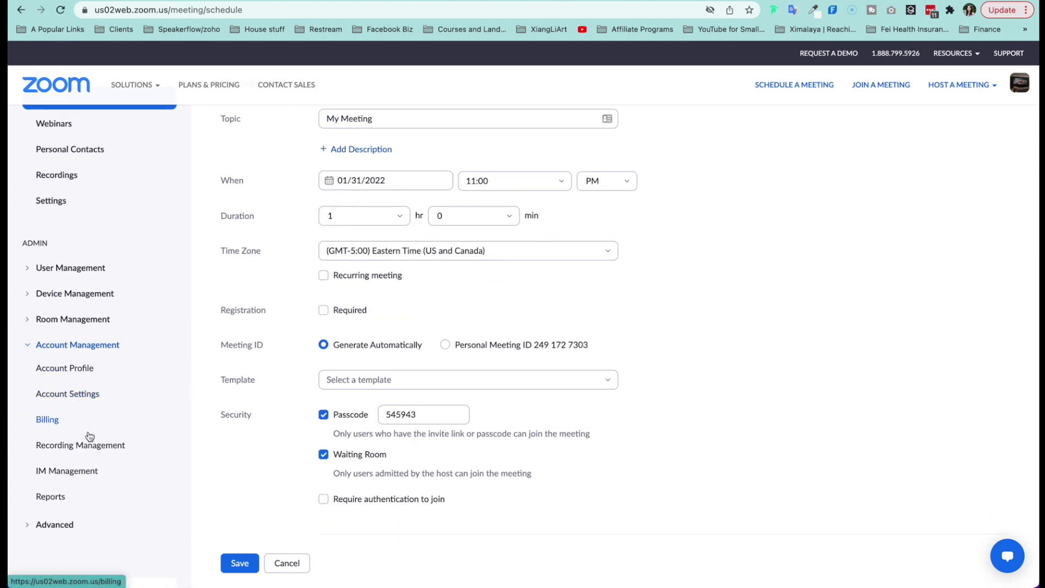
left_click(70, 401)
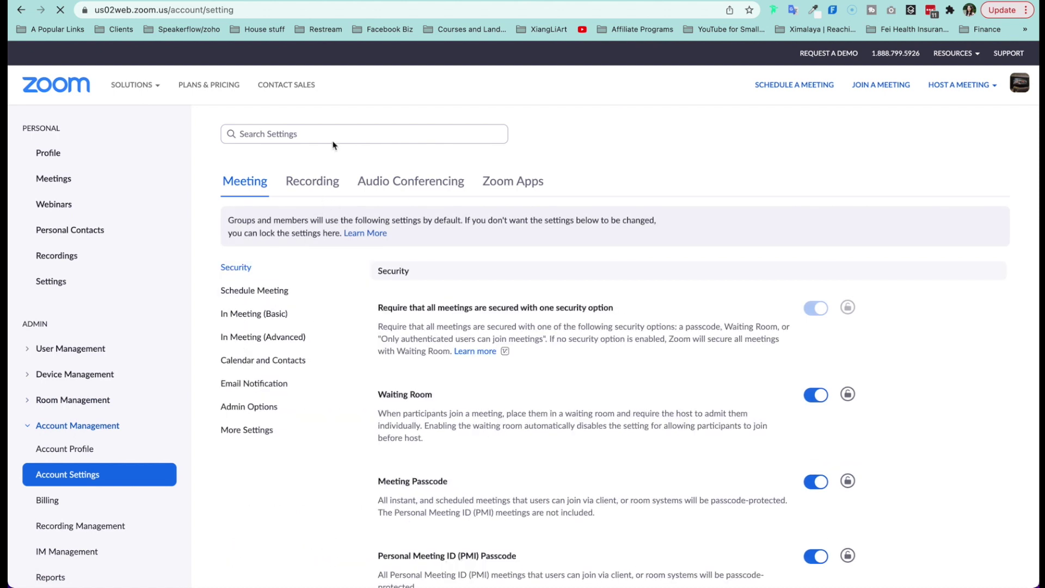
Step: Search the account settings for 'breakout' to show the Breakout room option
left_click(332, 134)
type("breakout")
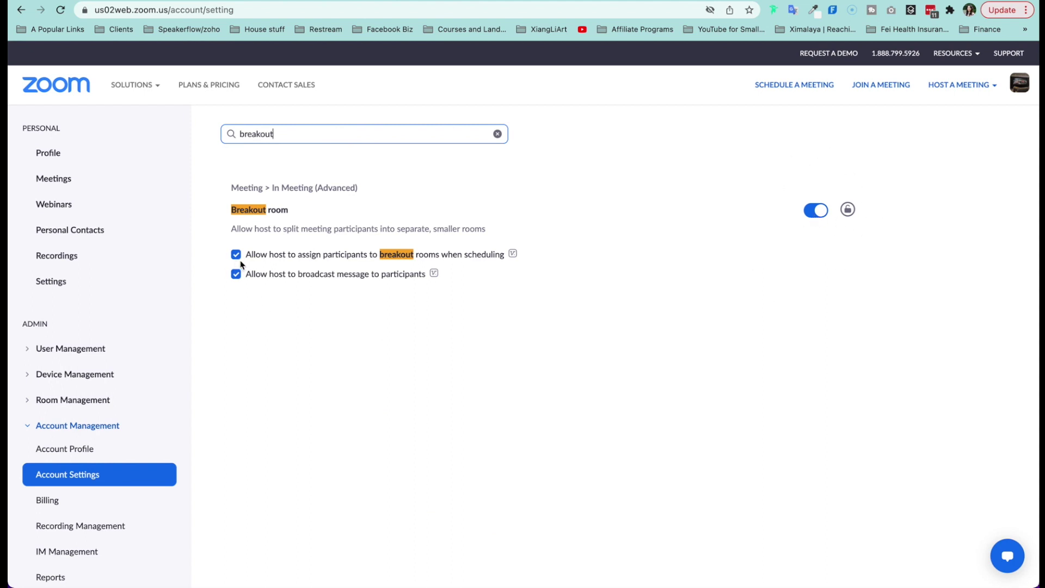
Step: Start scheduling a new meeting from the Meetings page
left_click(46, 185)
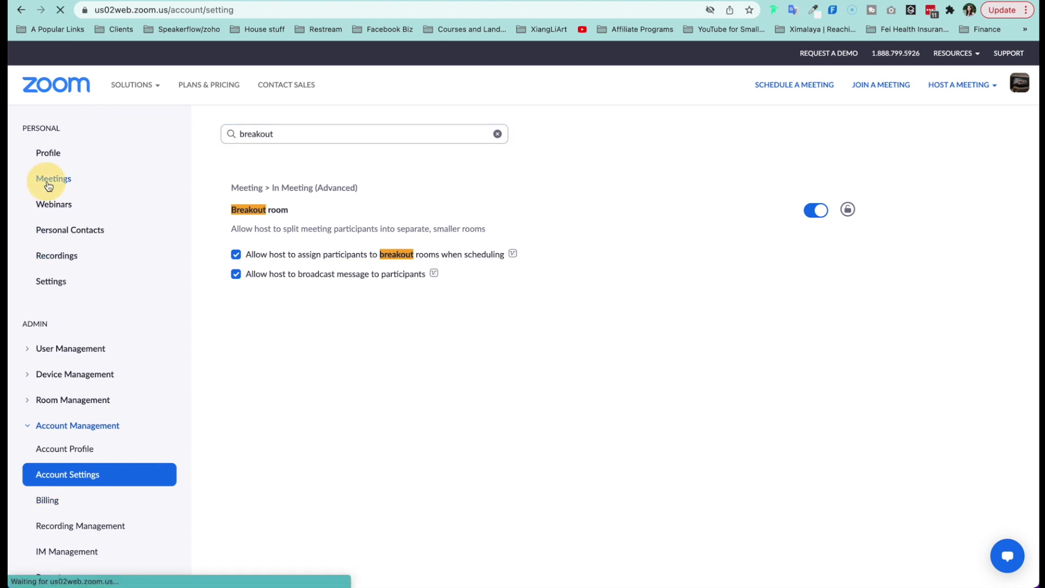
left_click(962, 202)
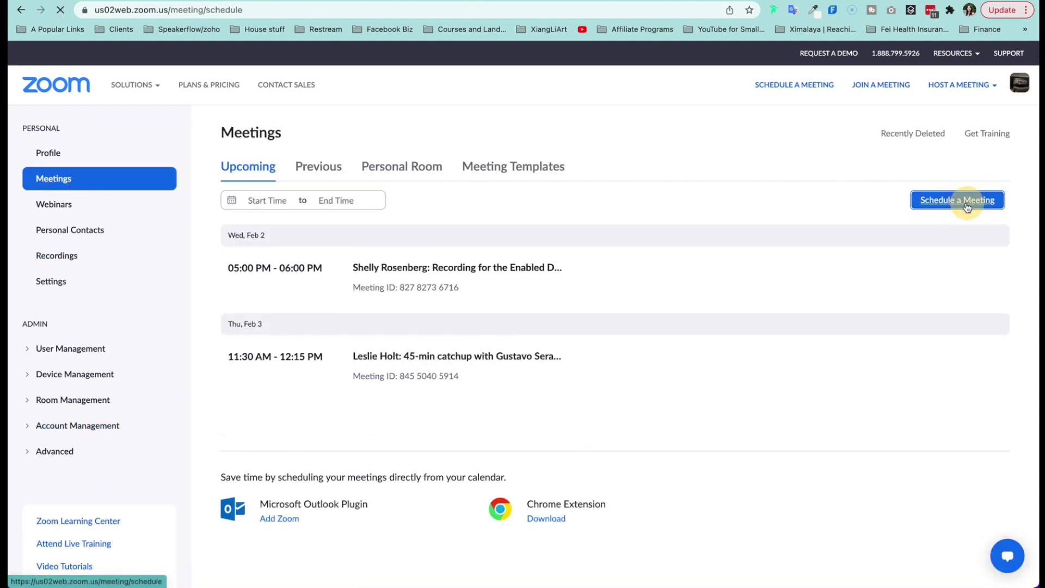
scroll(604, 338, "down", 10)
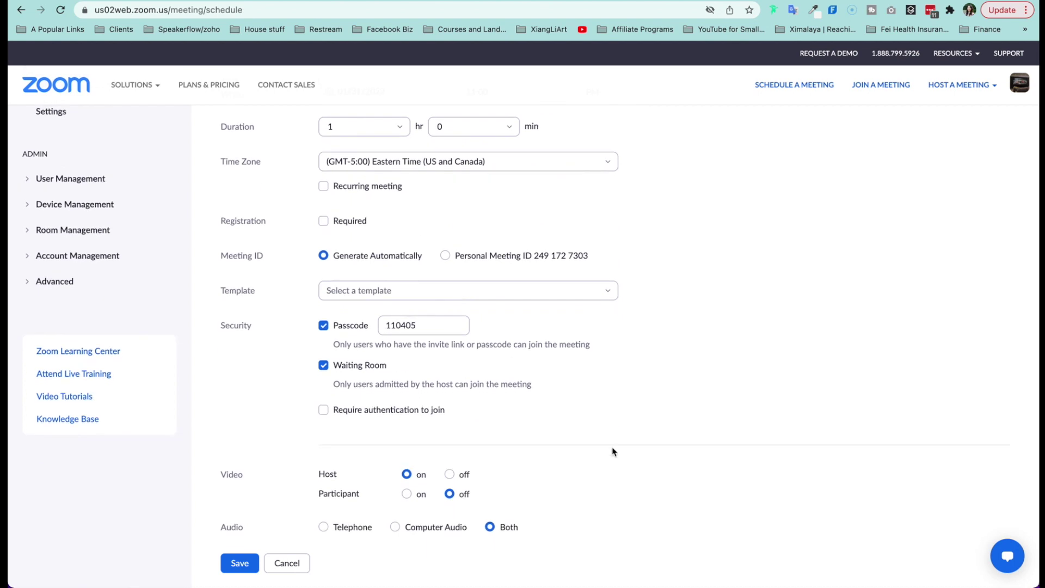
scroll(599, 452, "down", 2)
Step: Show the meeting options, toggle join-before-start, and enable Breakout Room pre-assign
left_click(328, 328)
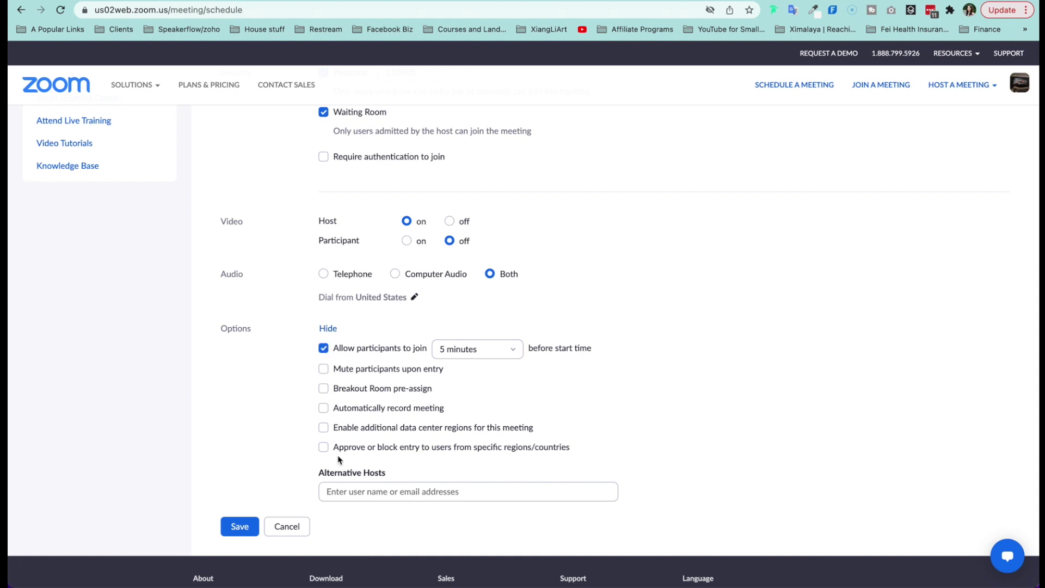
left_click(325, 349)
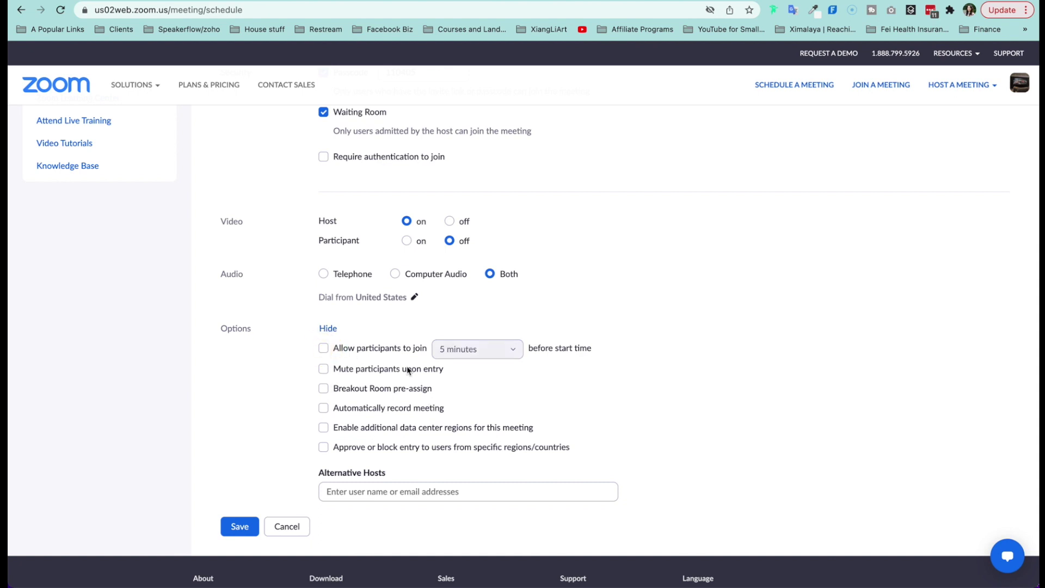
scroll(406, 367, "down", 3)
left_click(396, 243)
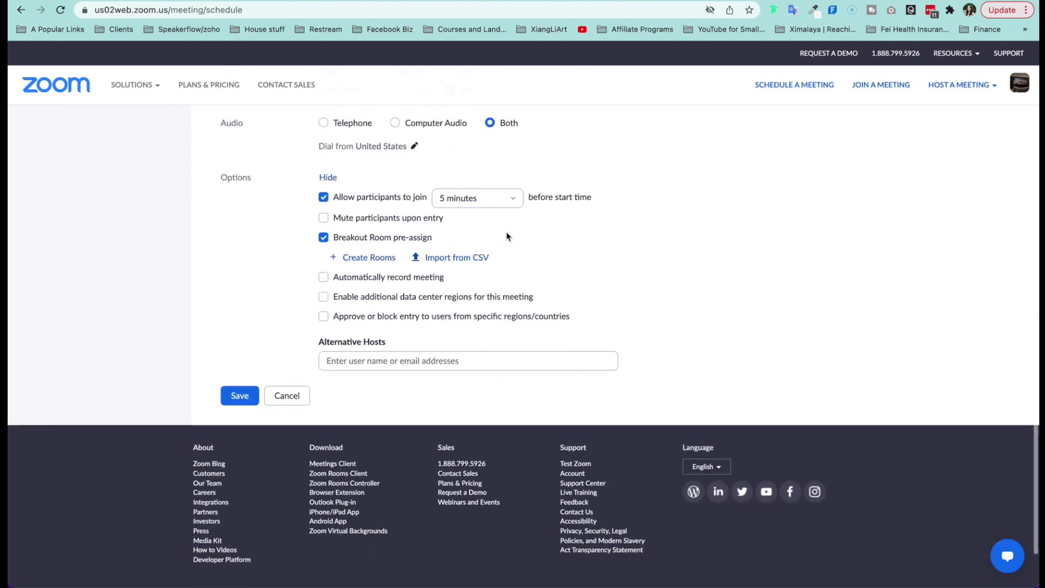
scroll(505, 234, "down", 1)
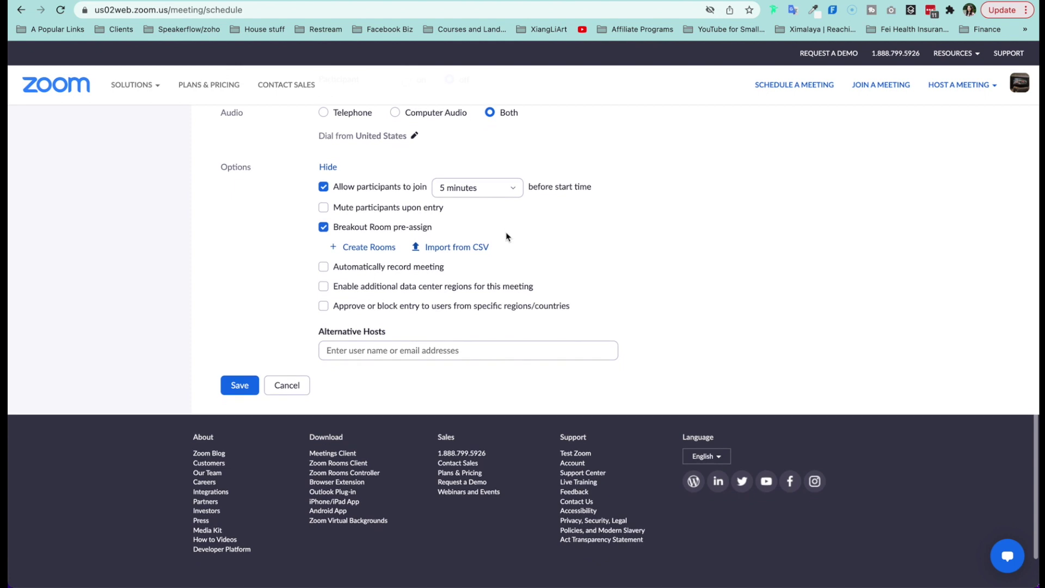
Step: Create two breakout rooms, then switch to Import from CSV and download the template
left_click(376, 249)
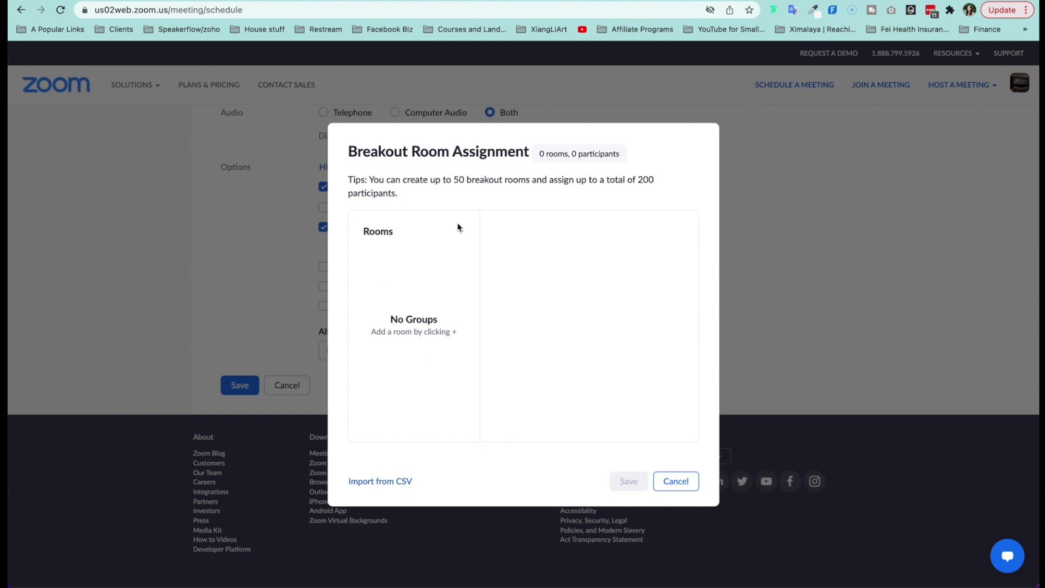
left_click(459, 232)
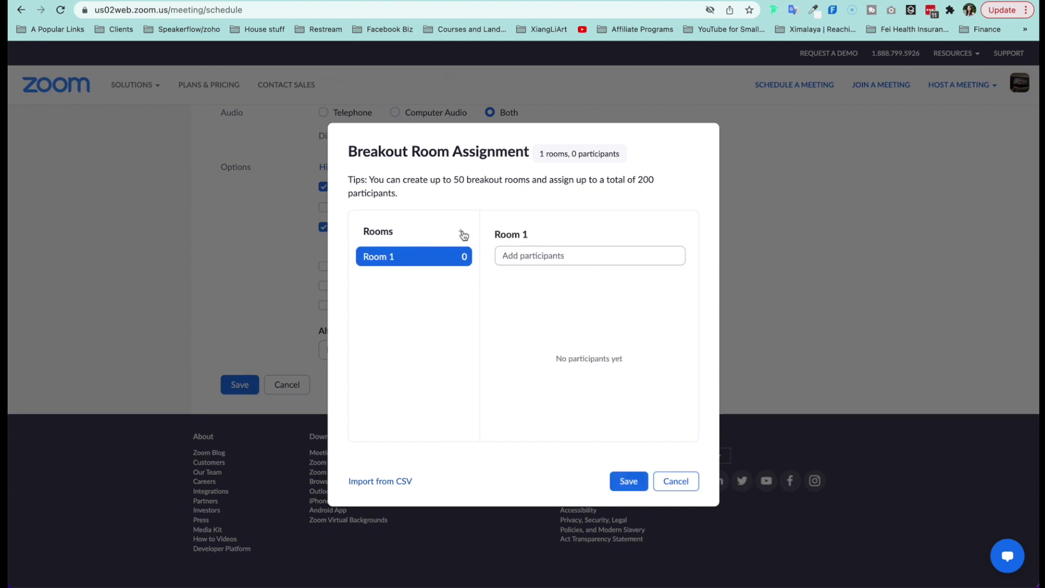
left_click(462, 233)
left_click(456, 283)
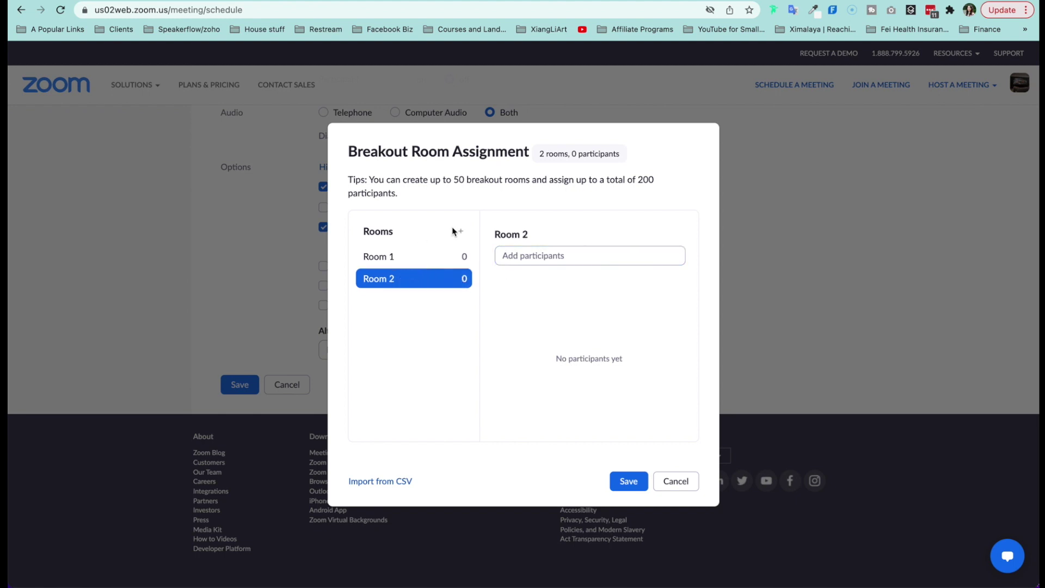
left_click(381, 257)
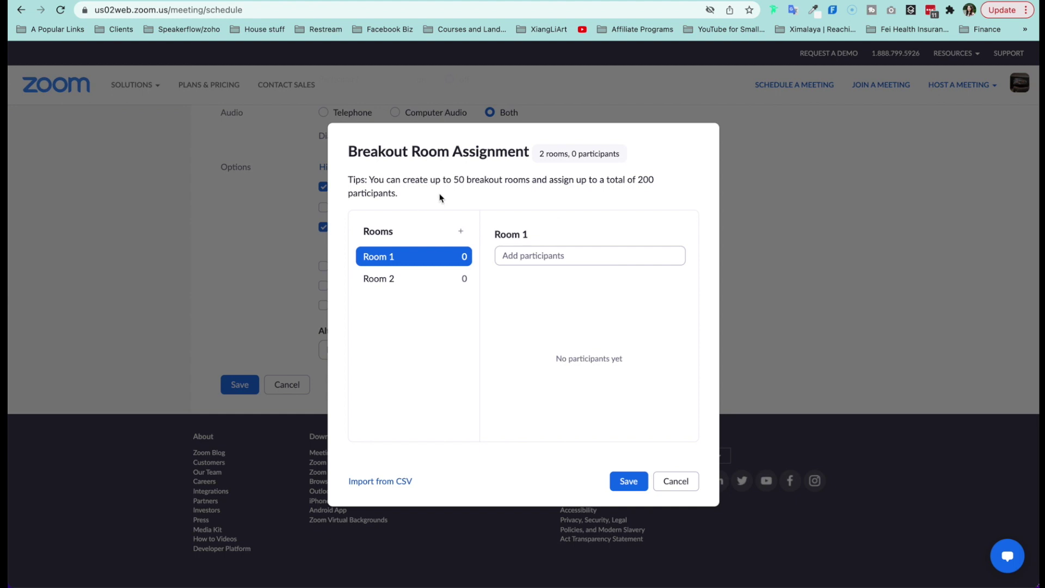
left_click(380, 484)
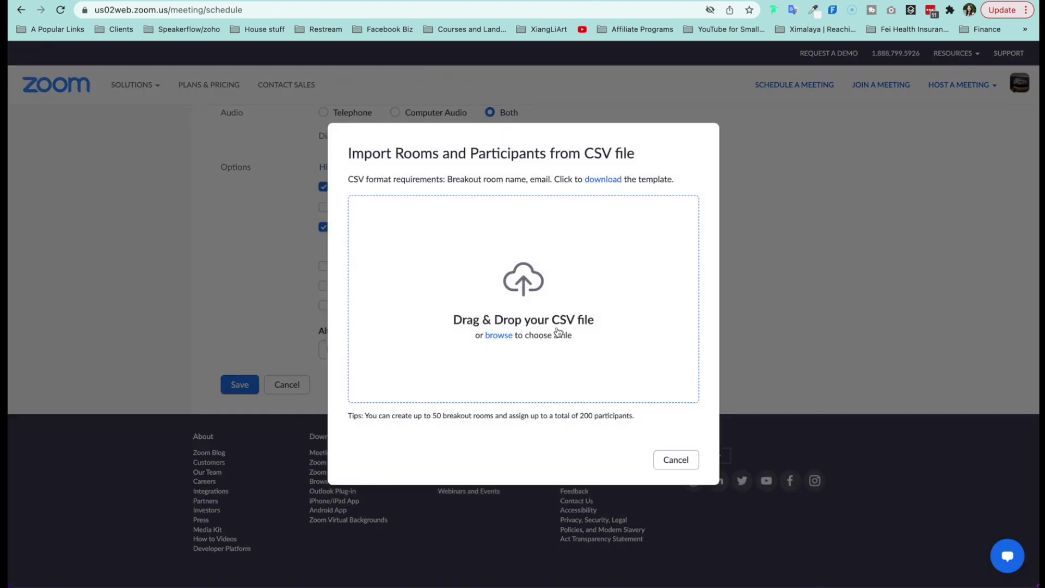
left_click(603, 180)
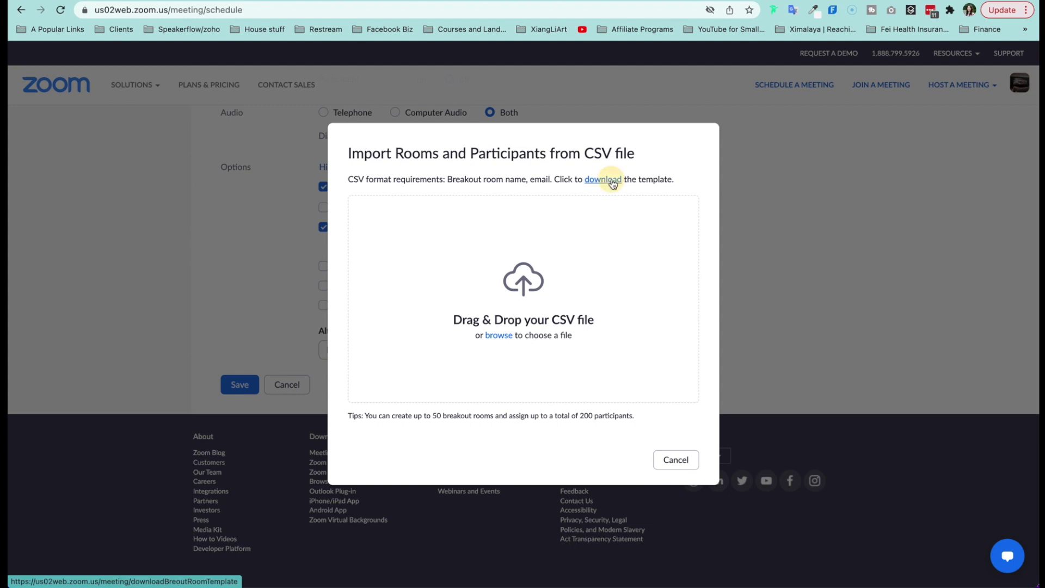
Step: Open the downloaded template and widen columns A and B to fit their contents
left_click(76, 571)
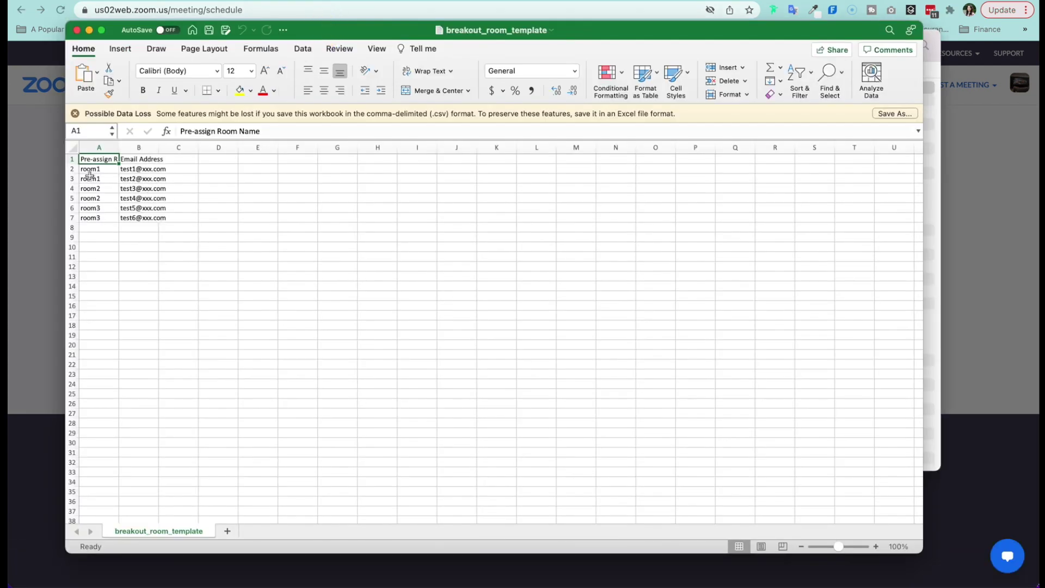
left_click_drag(91, 172, 91, 208)
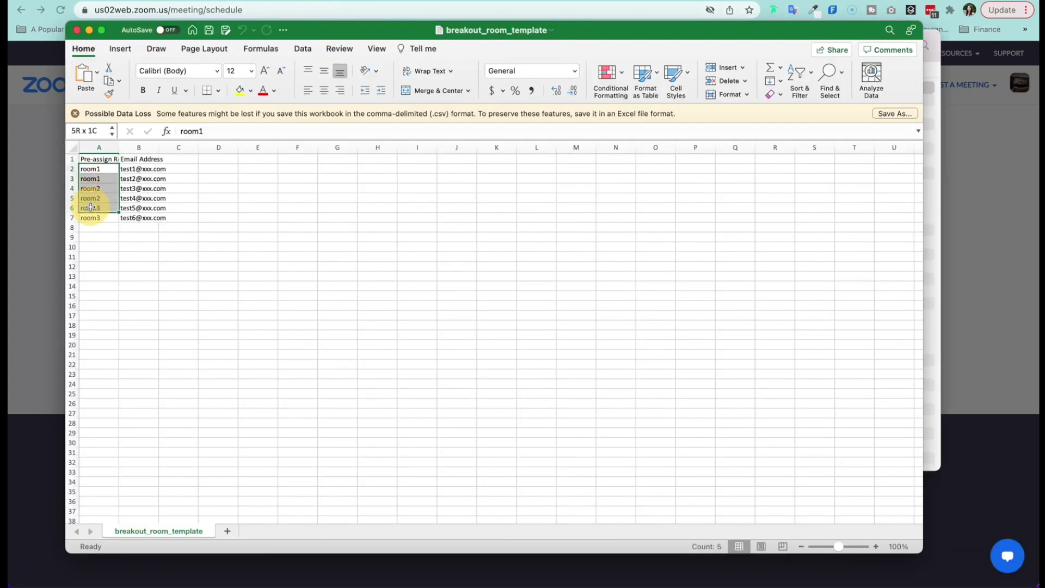
double_click(119, 147)
left_click(116, 251)
left_click_drag(120, 168, 120, 217)
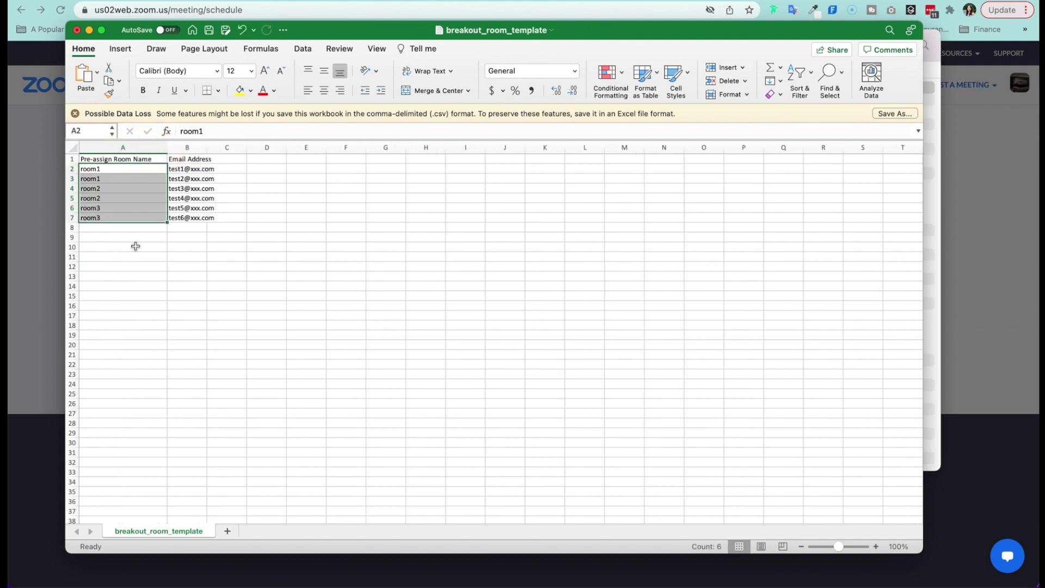
left_click(135, 248)
left_click_drag(207, 147, 269, 147)
Step: Replace cells B2–B5 with four participant email addresses
left_click(231, 169)
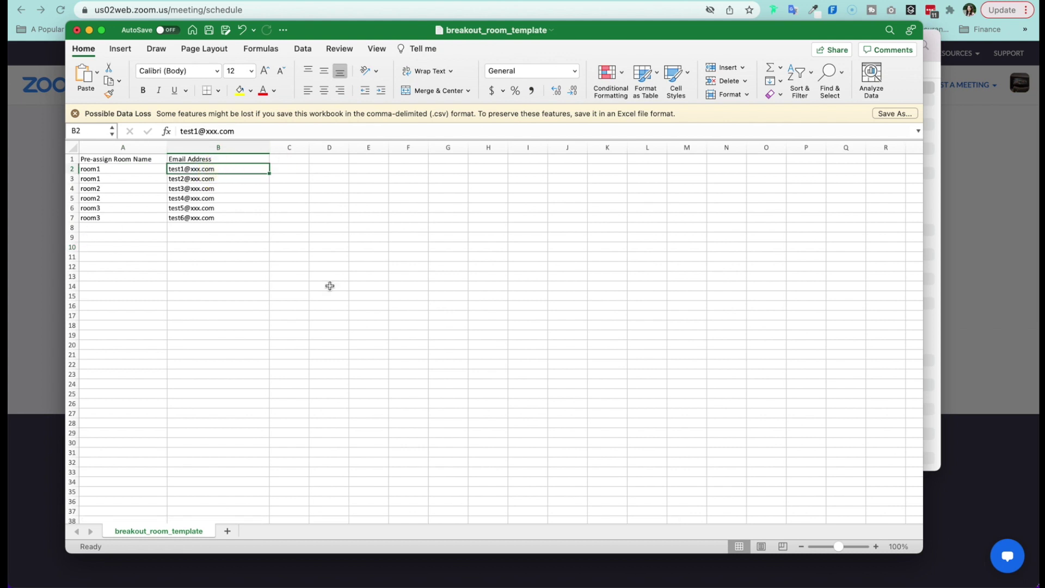
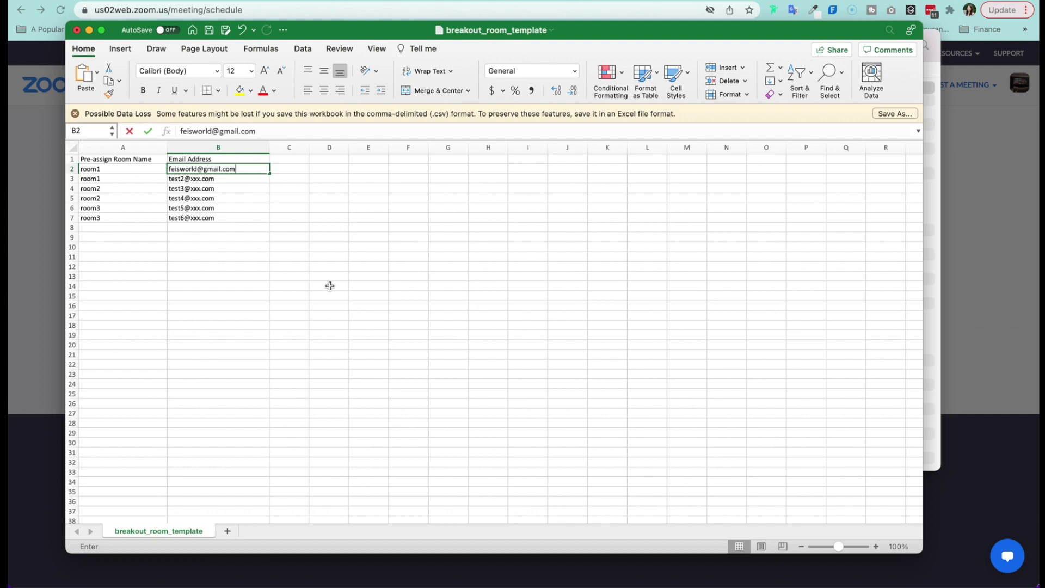
key("Return")
key("Return")
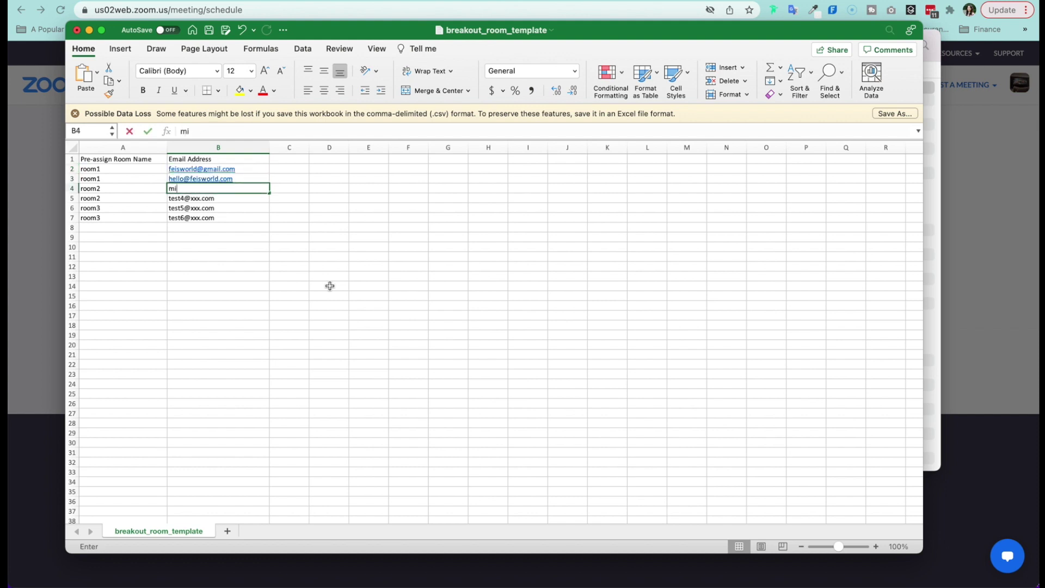
key("Return")
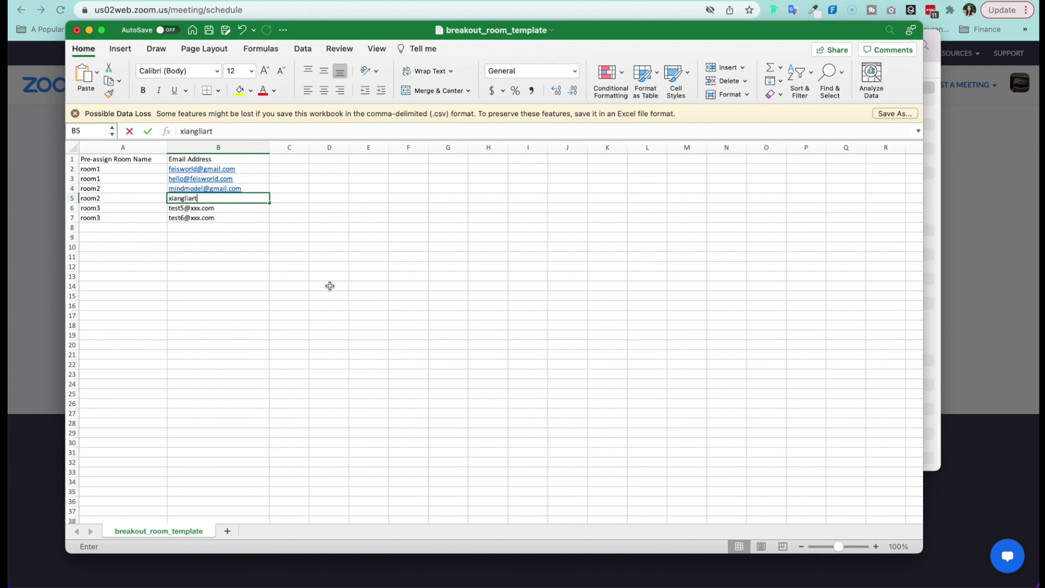
key("Return")
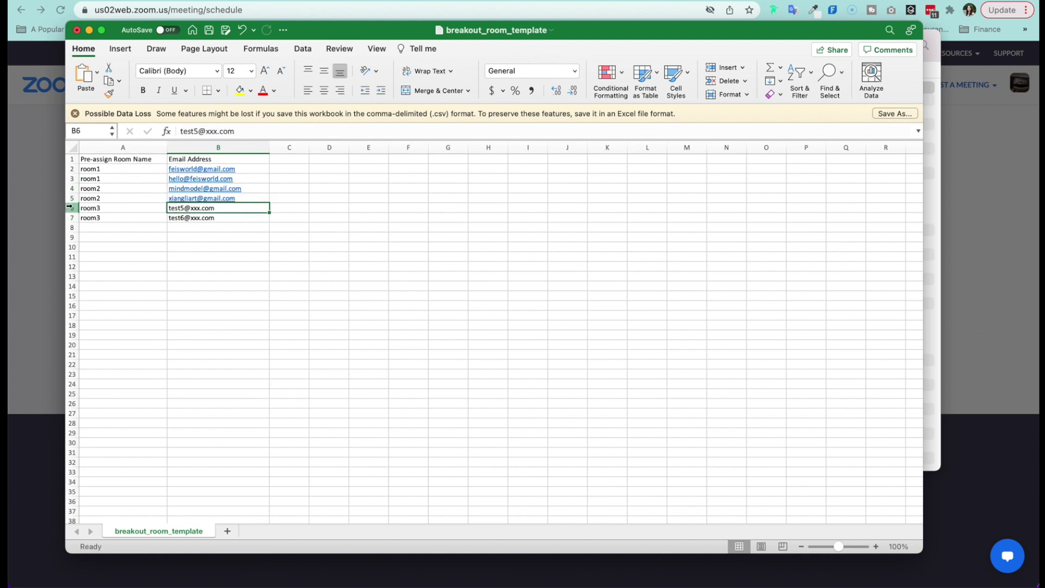
left_click_drag(69, 207, 71, 217)
Step: Clear the leftover room3 and test entries in rows 6–7
right_click(71, 216)
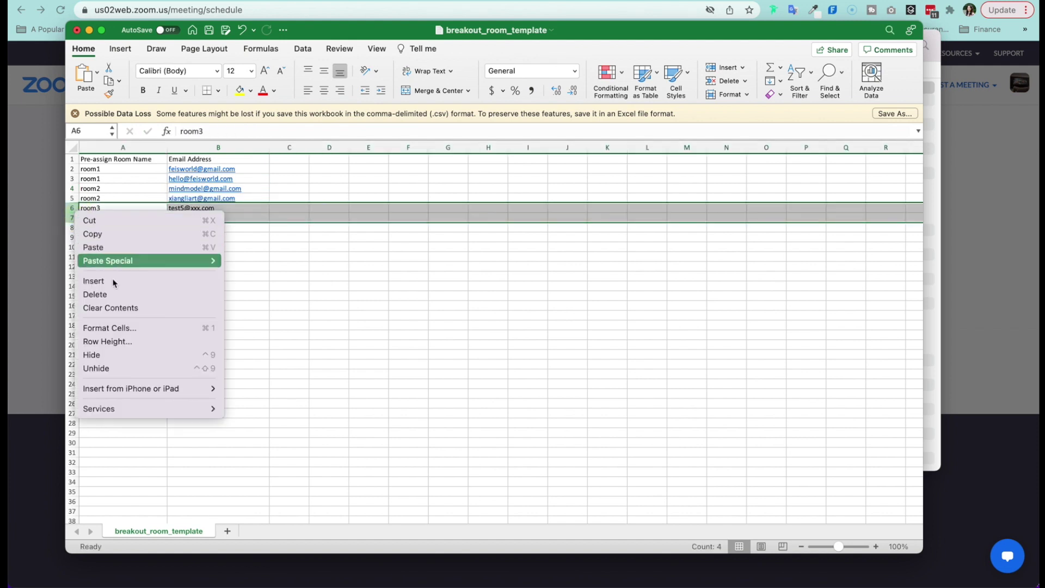
left_click(276, 179)
key("Delete")
left_click(217, 266)
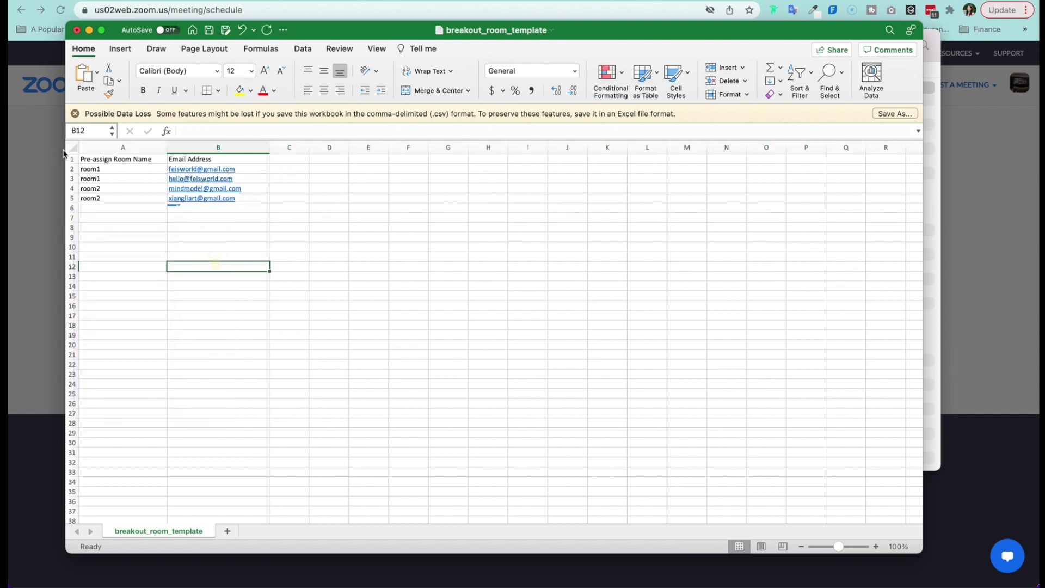
Step: Name rows A2:A3 'Age 5-7' and A4:A5 'Age 8-11', then save and close the CSV
left_click(123, 171)
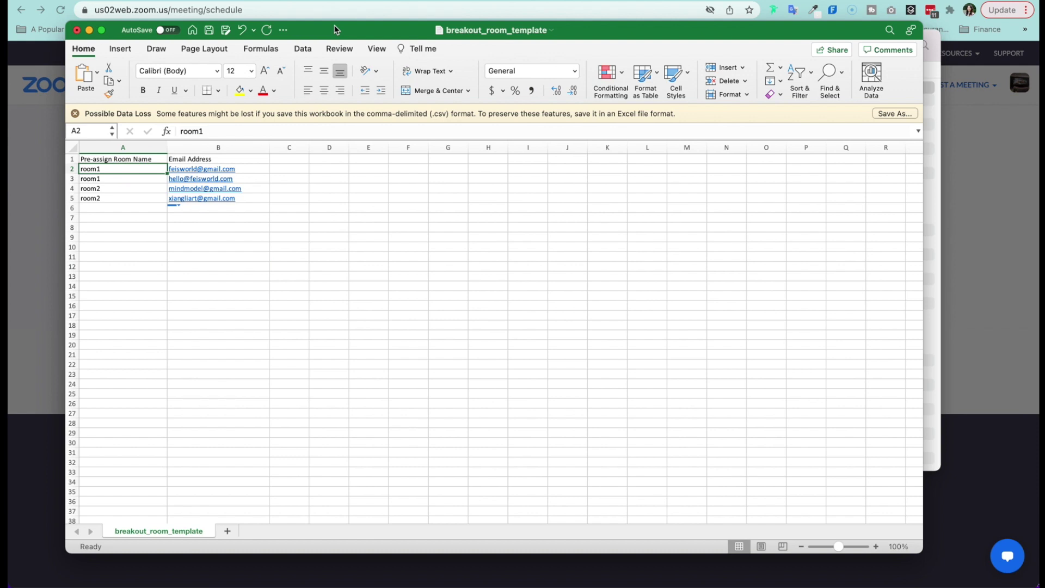
type("Age 5-7")
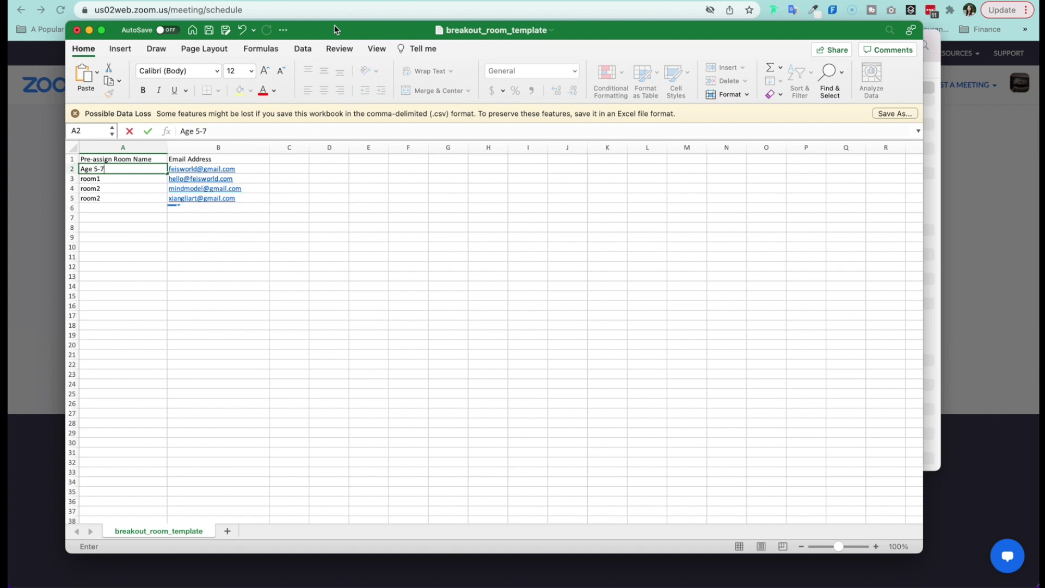
key("Return")
type("Age")
key("Return")
type("Age 8-")
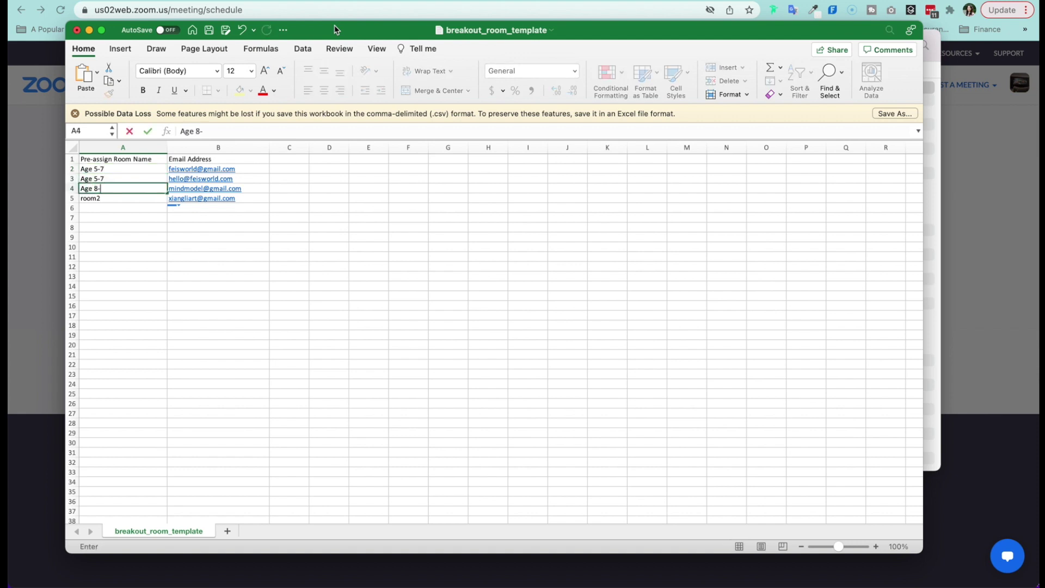
type("11")
key("Return")
type("Age 8-11")
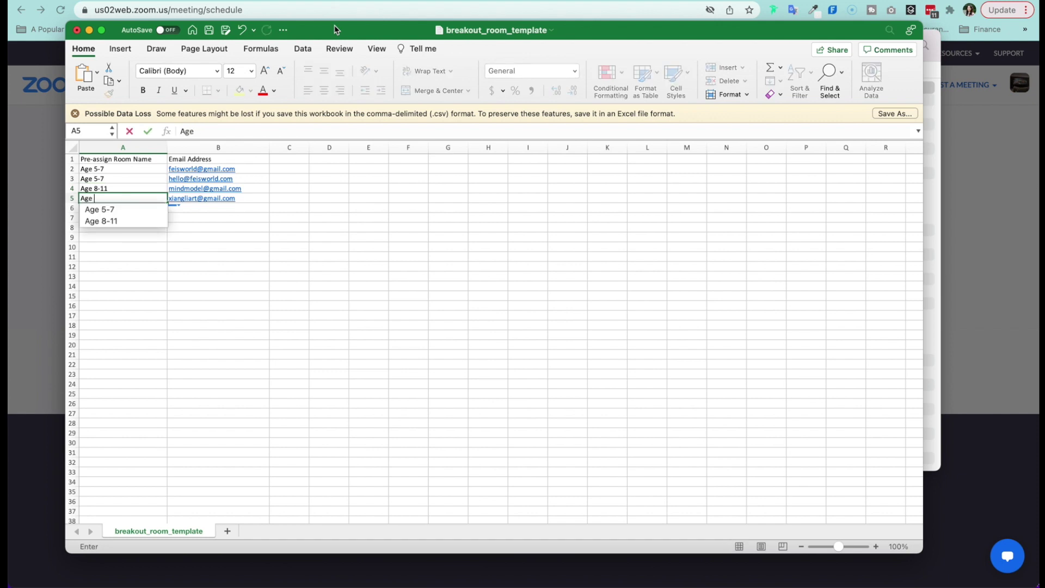
key("Return")
key("super+s")
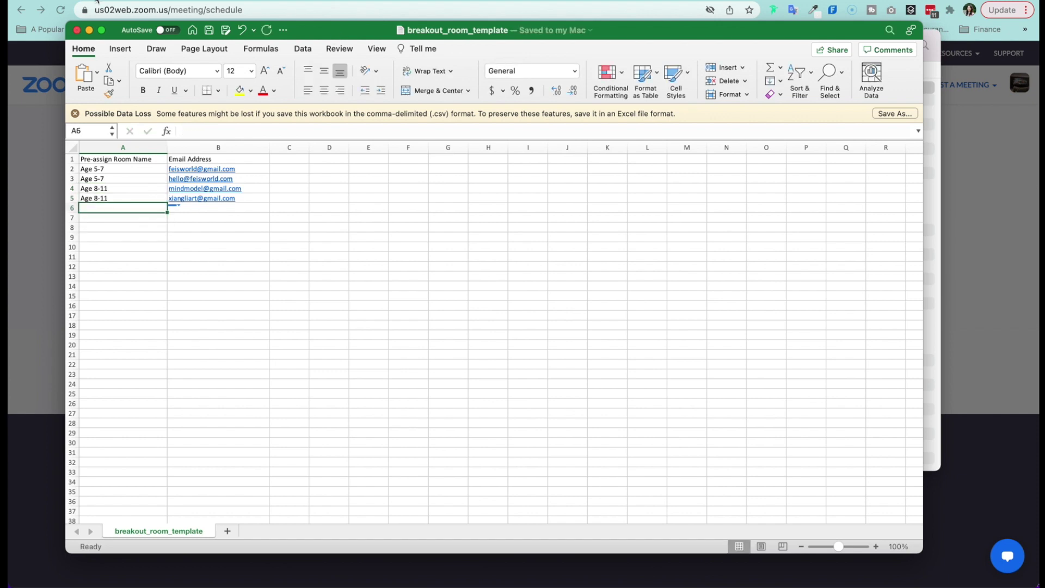
left_click(78, 30)
Step: Import breakout_room_template.csv through the CSV import dialog
left_click(70, 145)
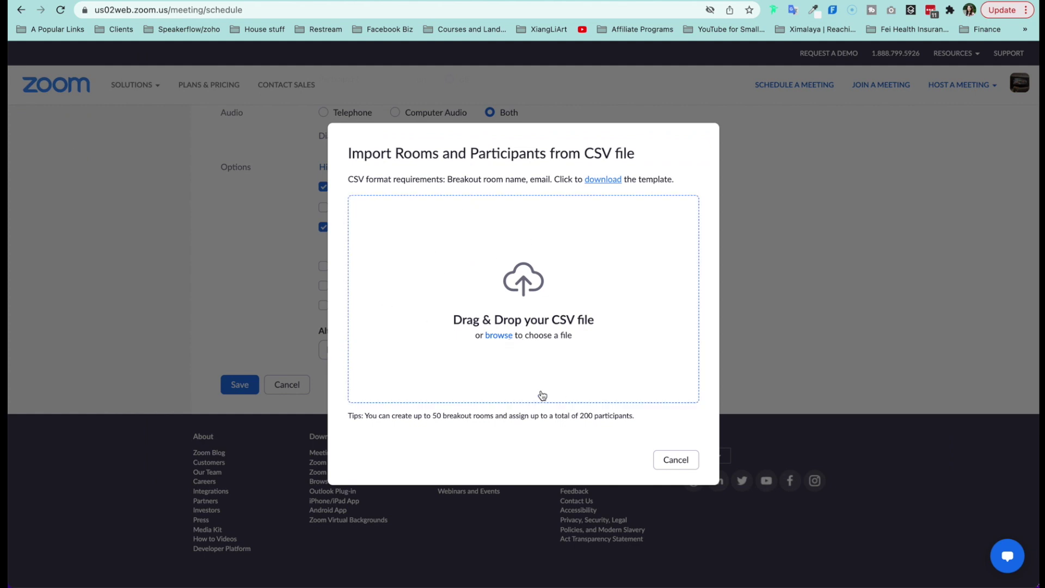
left_click(501, 335)
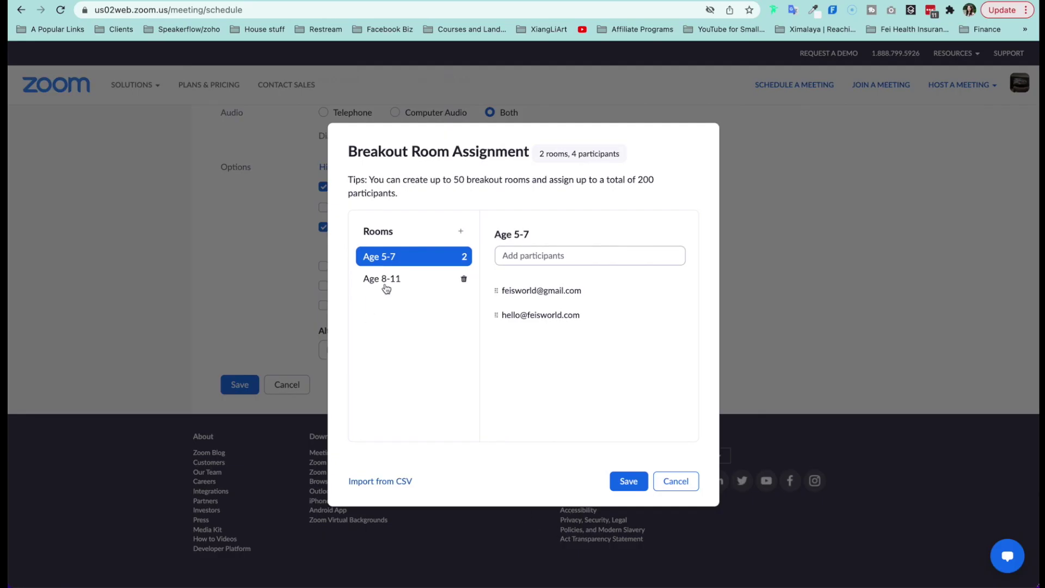
left_click(392, 276)
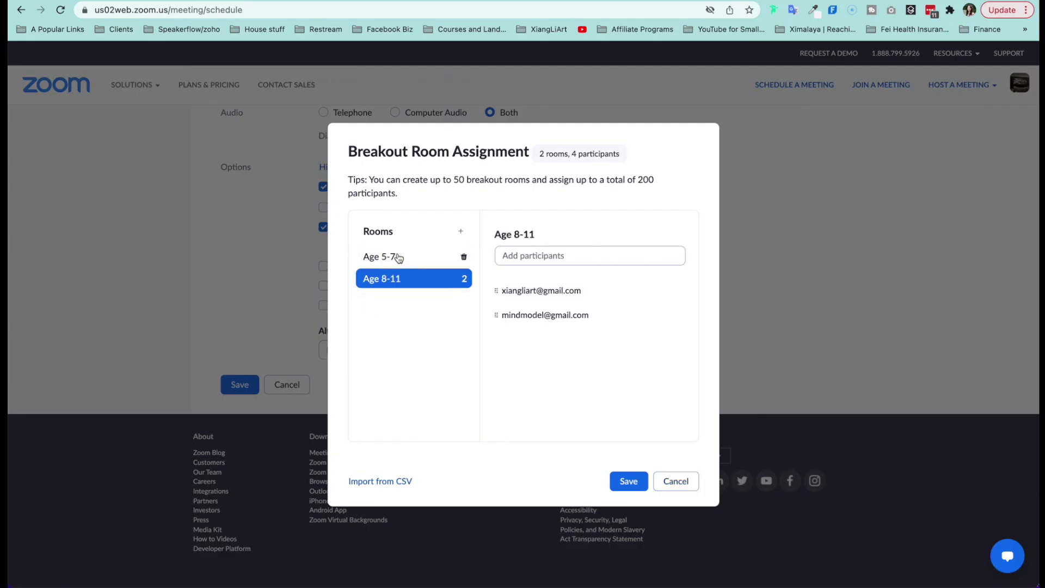
Step: Review the participants of rooms Age 5-7 and Age 8-11, then save the assignments
left_click(396, 258)
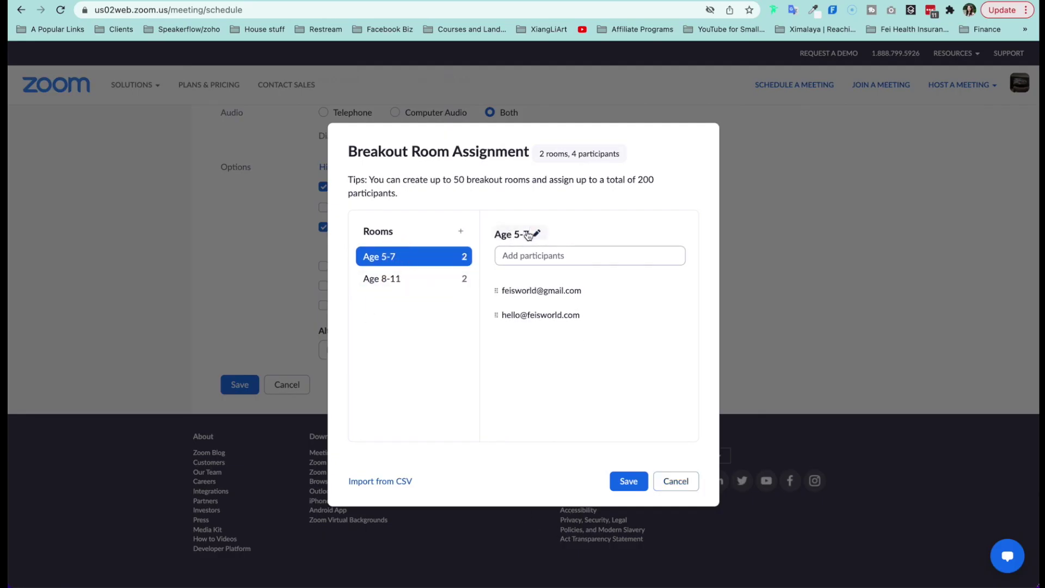
mouse_move(502, 313)
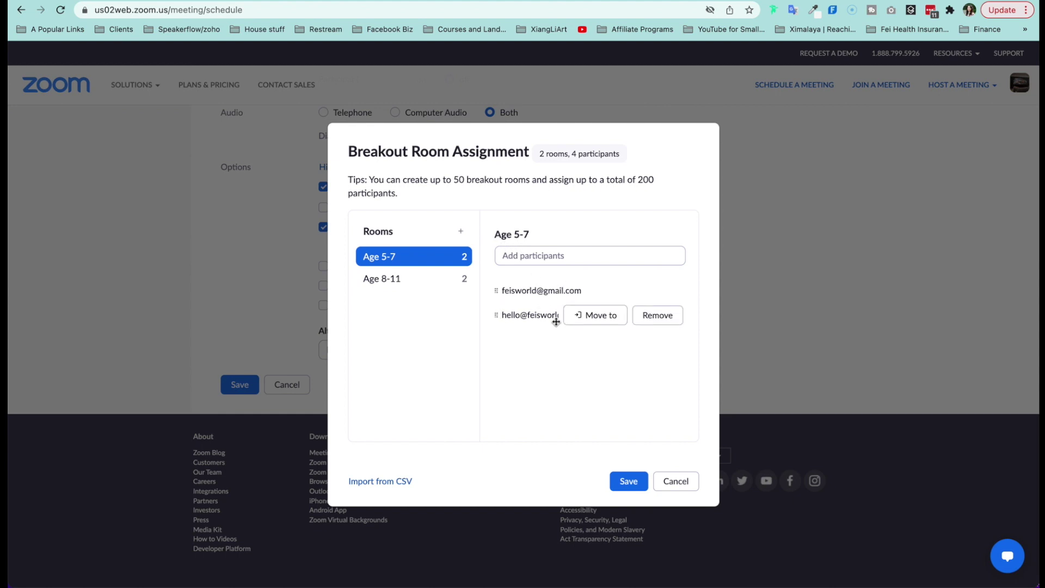
mouse_move(533, 235)
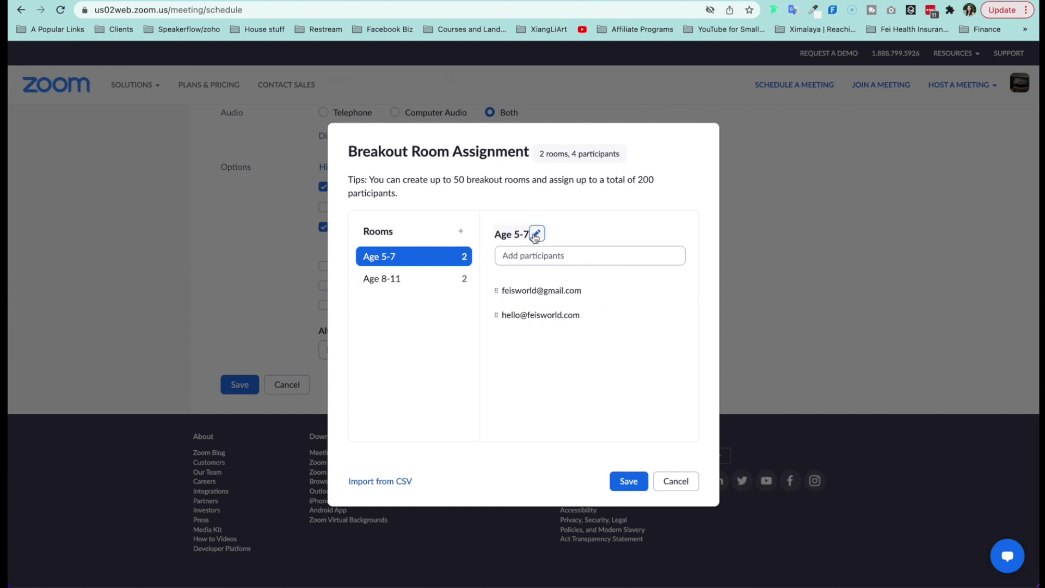
left_click(537, 235)
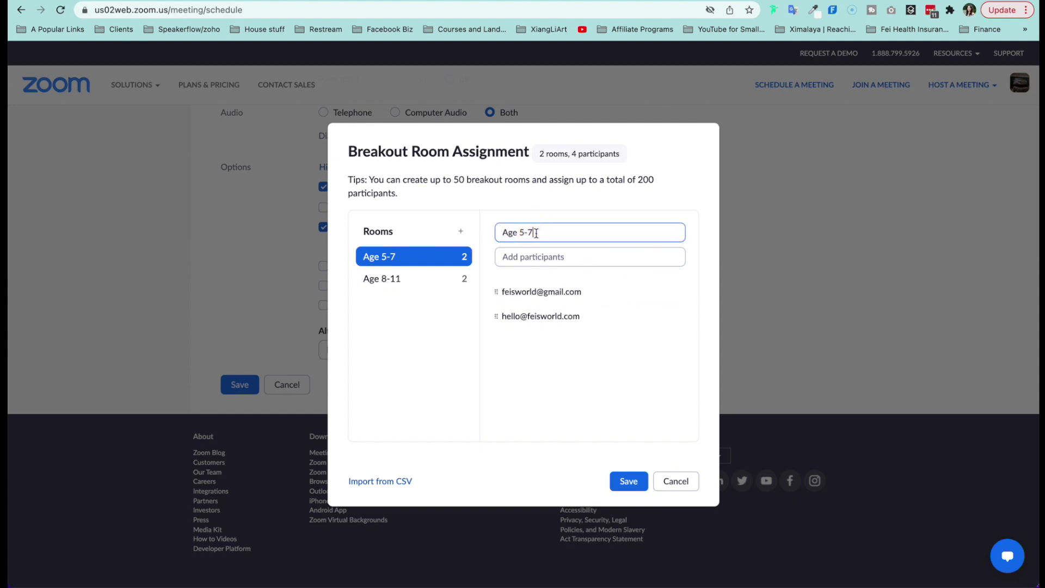
left_click(683, 273)
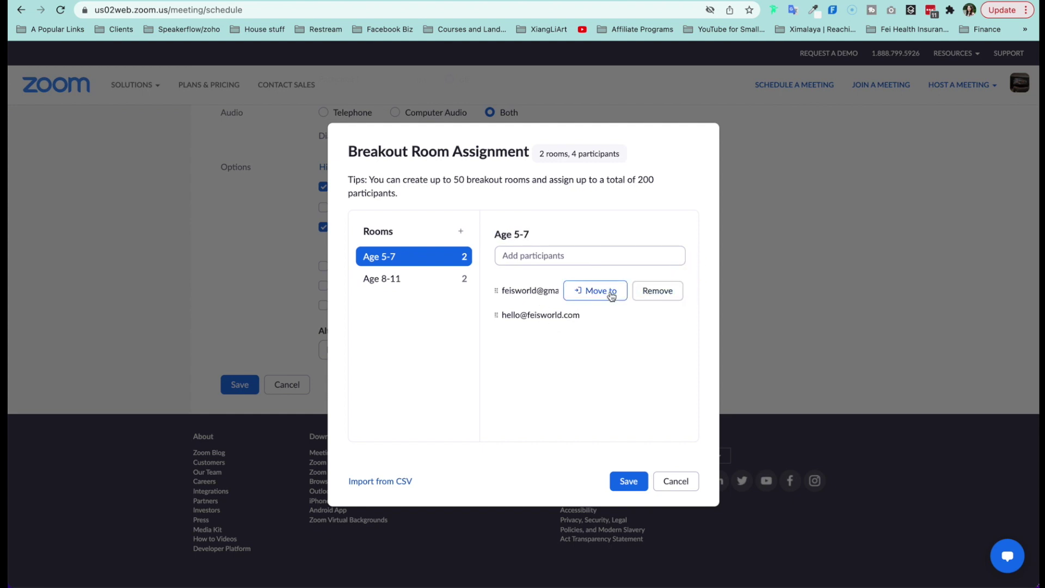
left_click(610, 294)
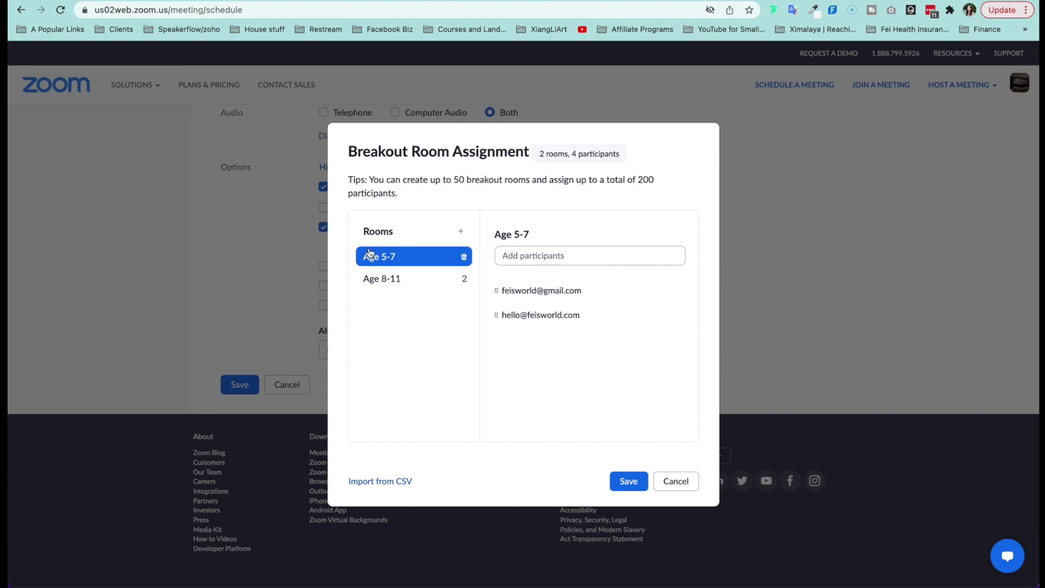
left_click(409, 278)
left_click(432, 255)
left_click(626, 479)
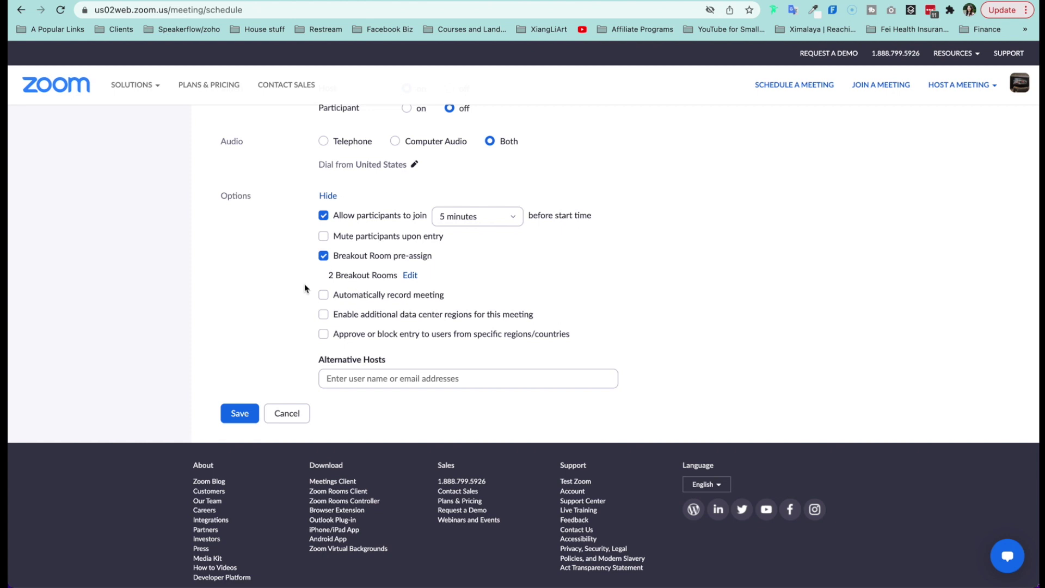
Step: Save the Test meeting schedule and start the meeting
left_click(241, 412)
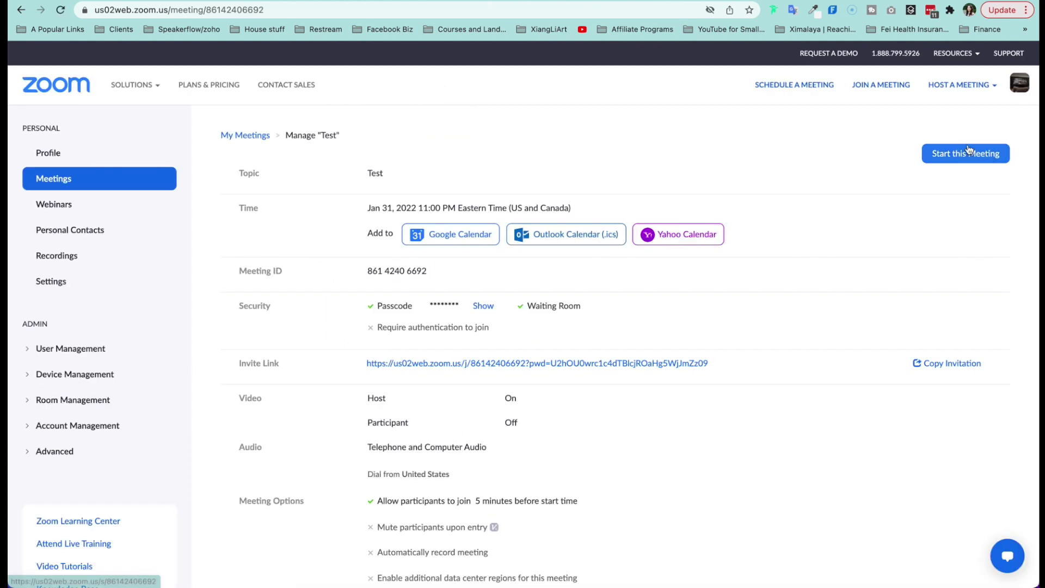
left_click(964, 154)
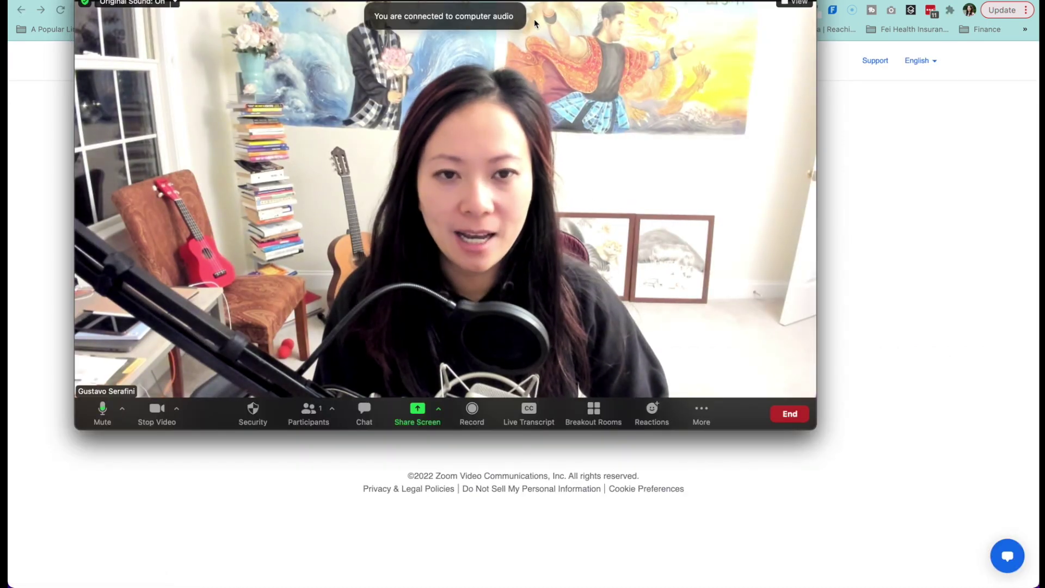
Step: Reposition the meeting window and bring up the Breakout Rooms panel
left_click_drag(565, 2, 578, 23)
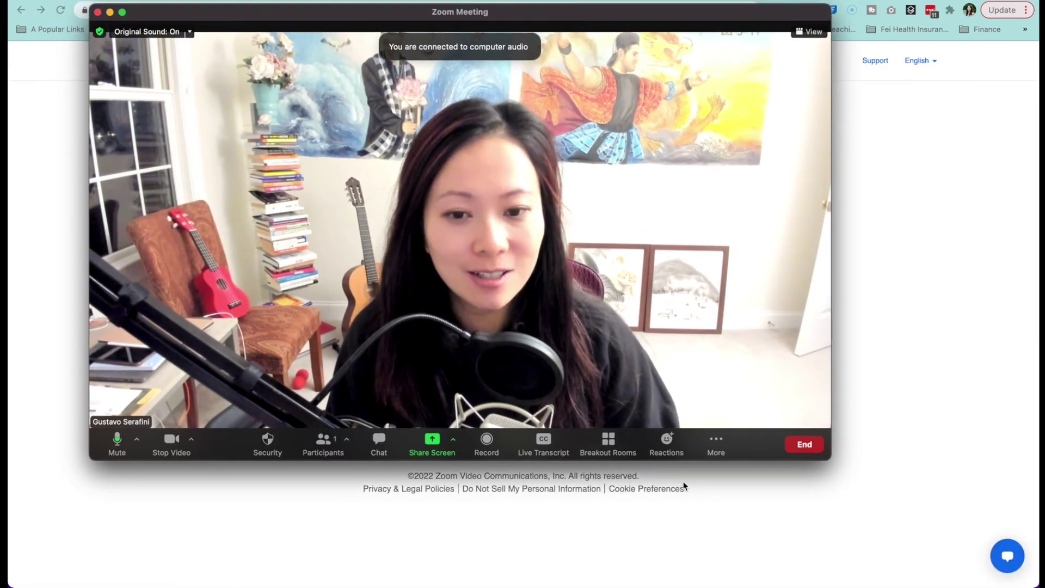
left_click(609, 445)
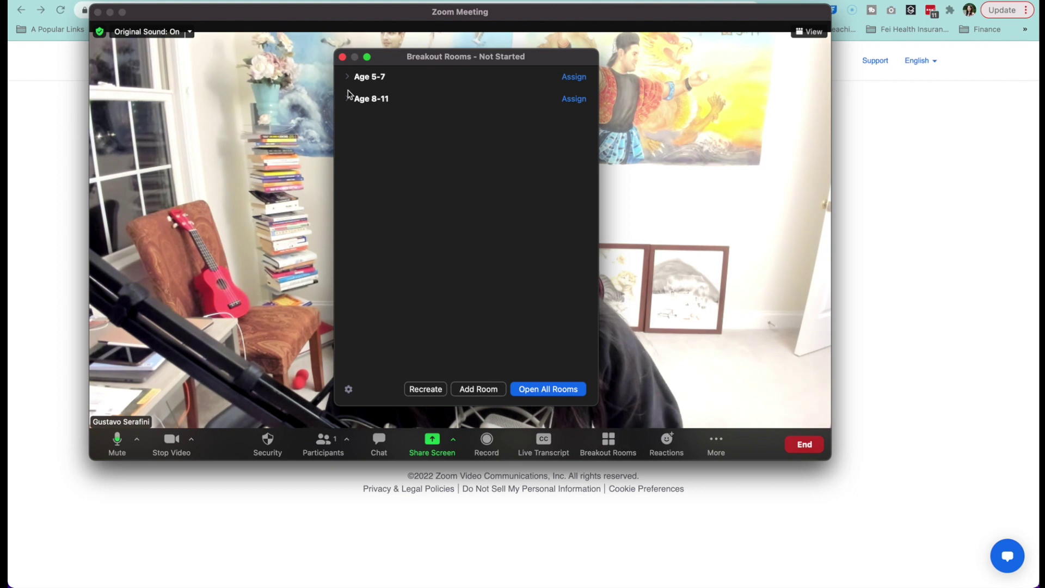
mouse_move(408, 77)
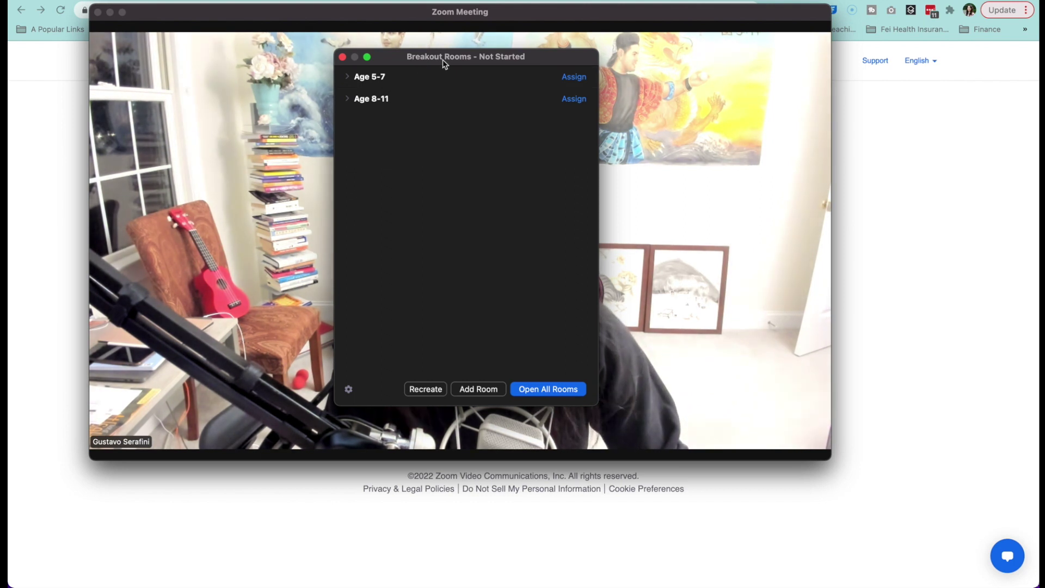
mouse_move(446, 74)
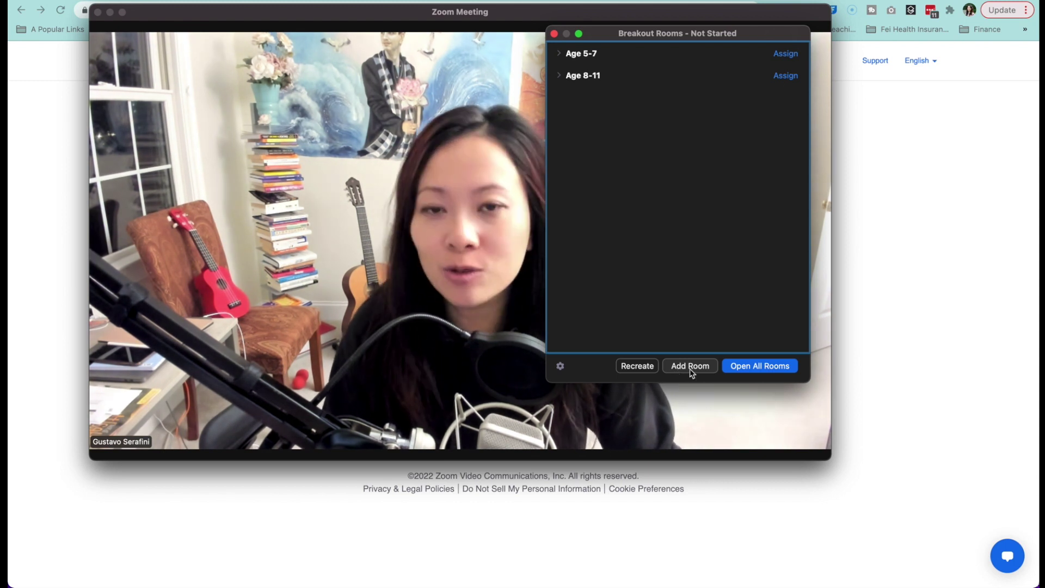
Step: Add a room, rename it Age 12-13, delete it, and move the window aside
left_click(690, 366)
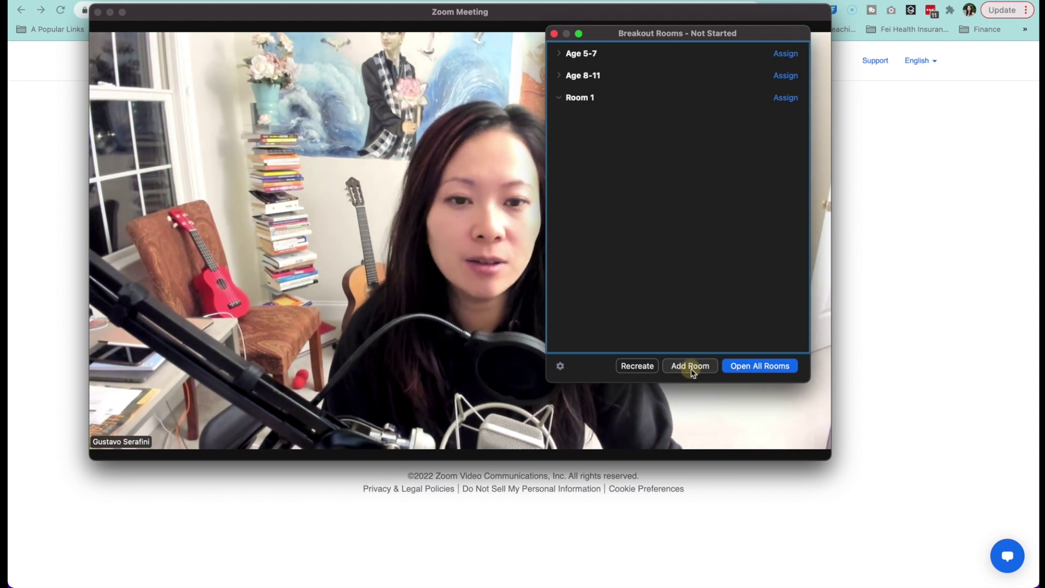
left_click(580, 99)
left_click(664, 98)
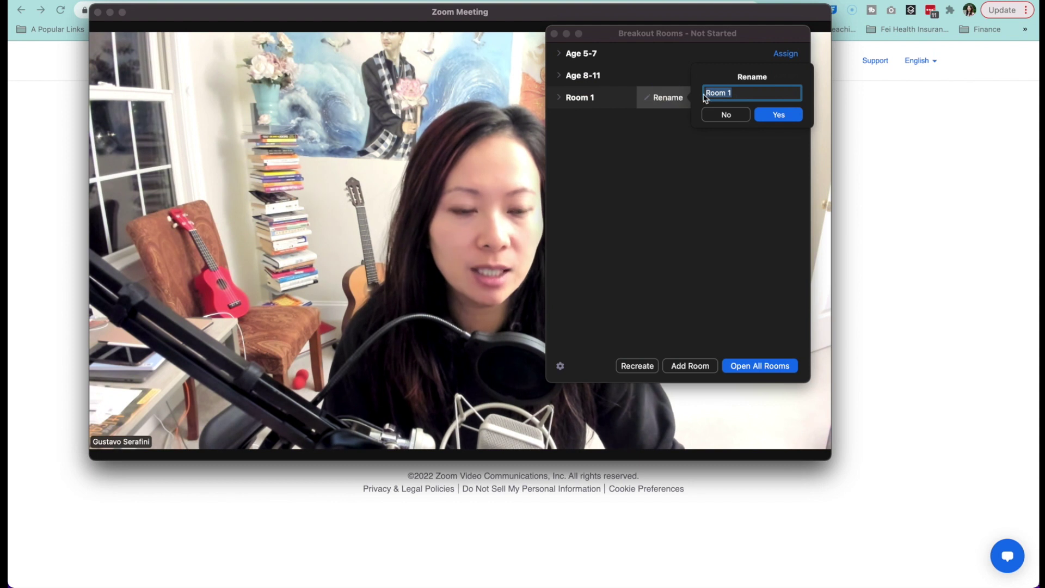
type("Main")
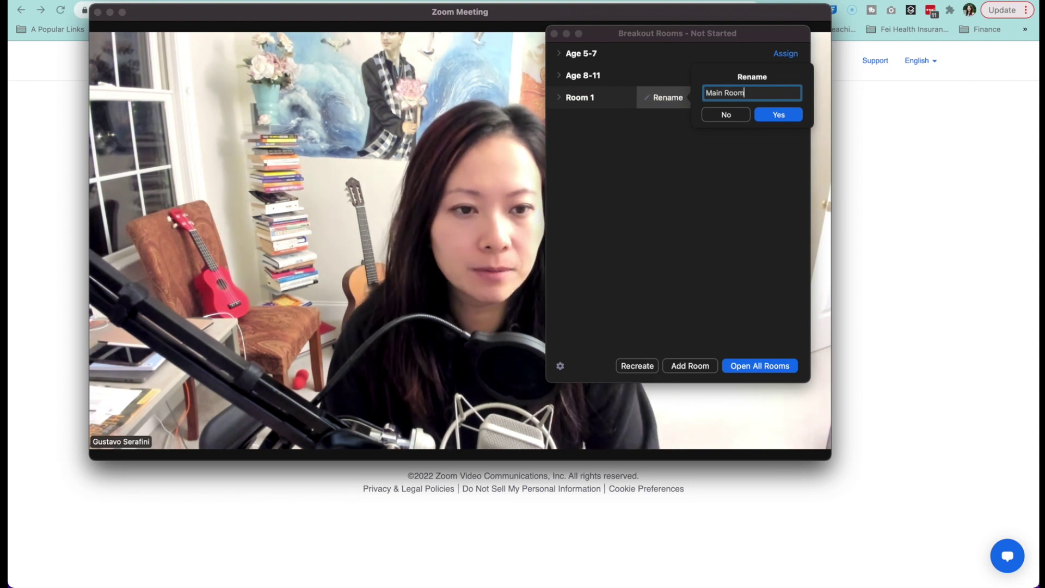
type("12-13")
key("Return")
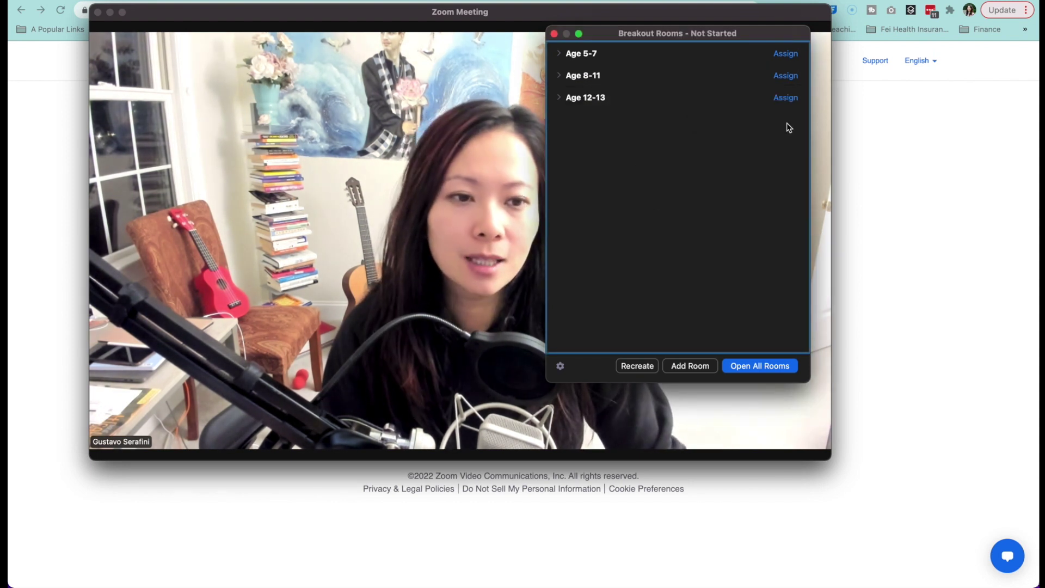
left_click(723, 98)
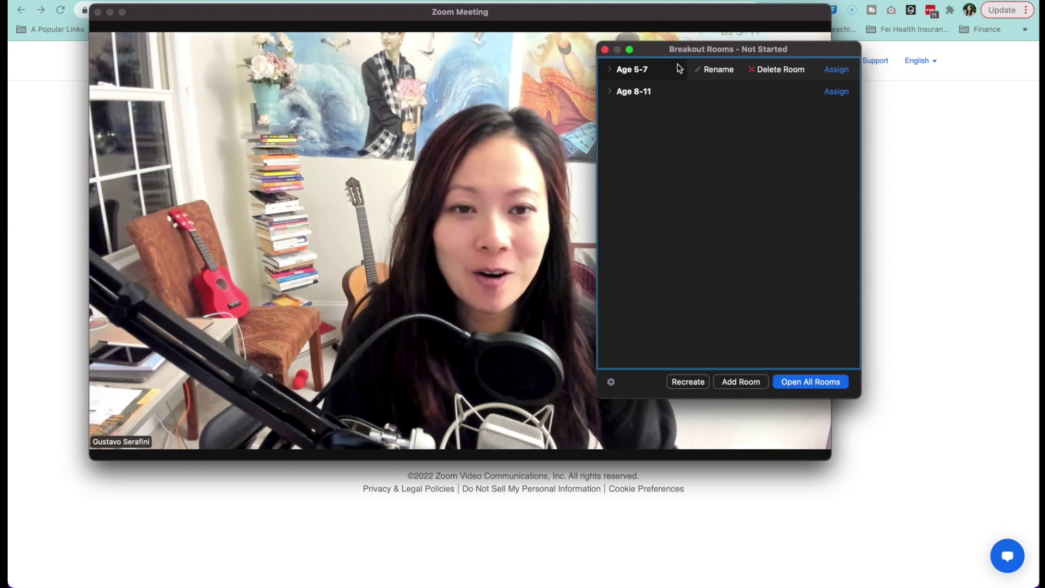
left_click_drag(666, 48, 785, 206)
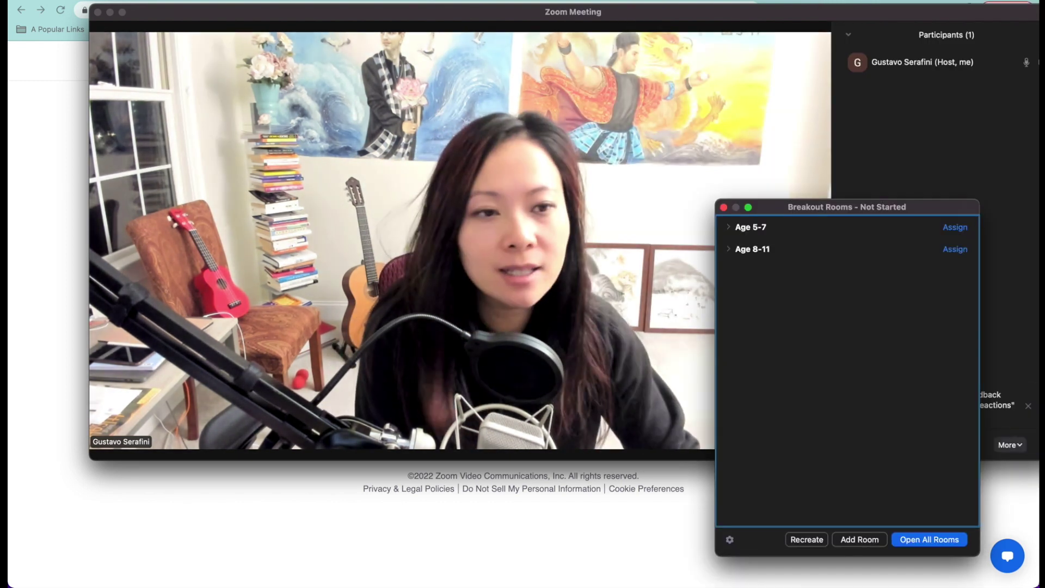
Step: Close the Participants list and pin your own video in the main view
left_click_drag(816, 20, 770, 12)
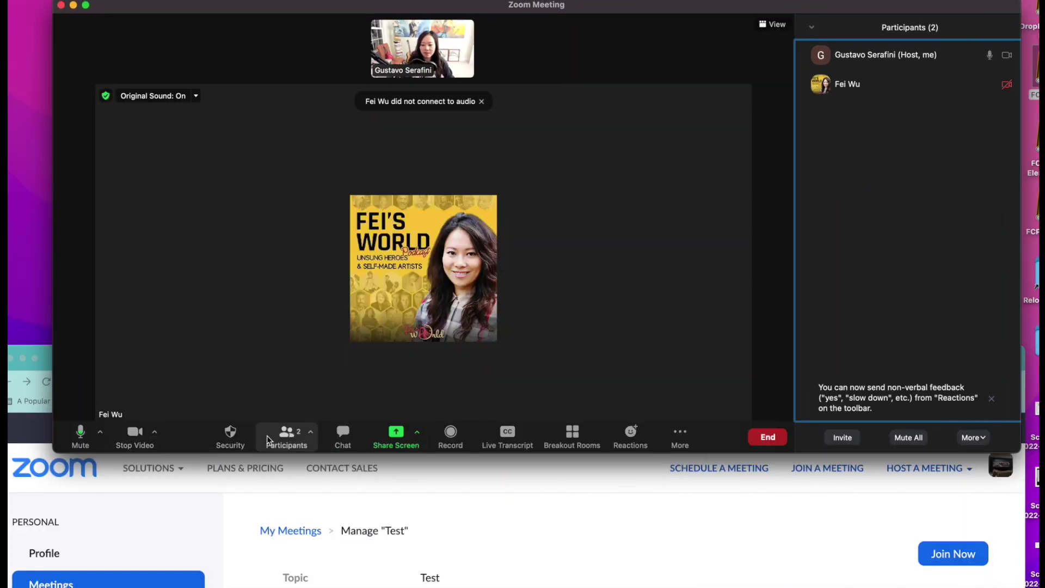
left_click(284, 438)
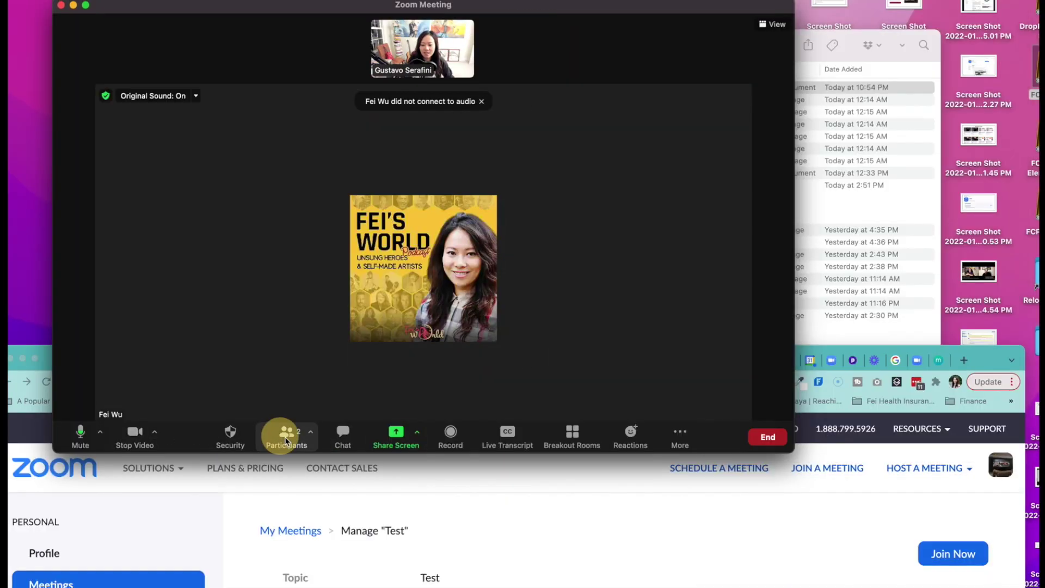
double_click(468, 52)
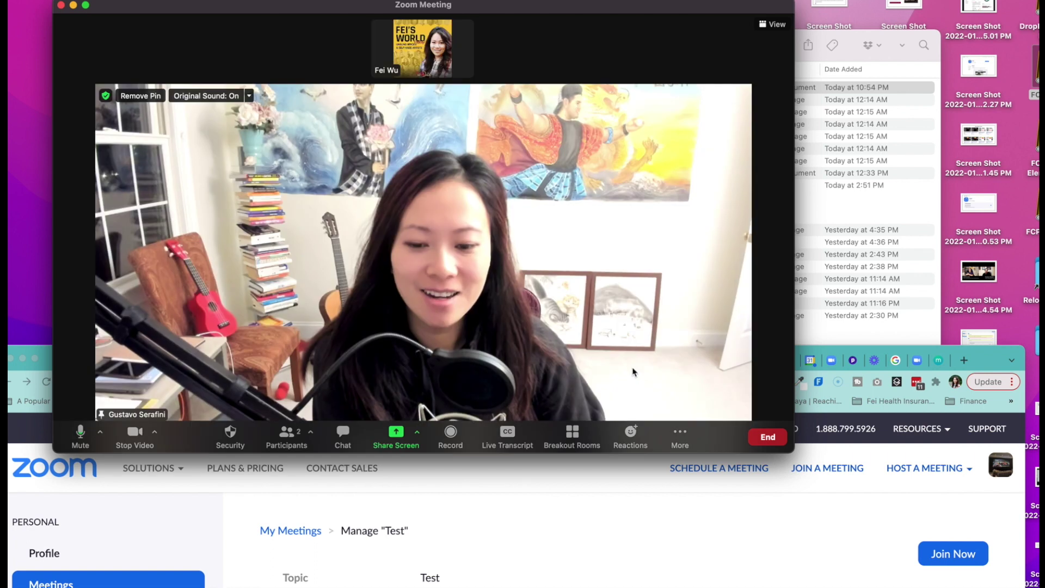
Step: Bring up the Breakout Rooms window, move it to the right, and open its options
left_click(559, 437)
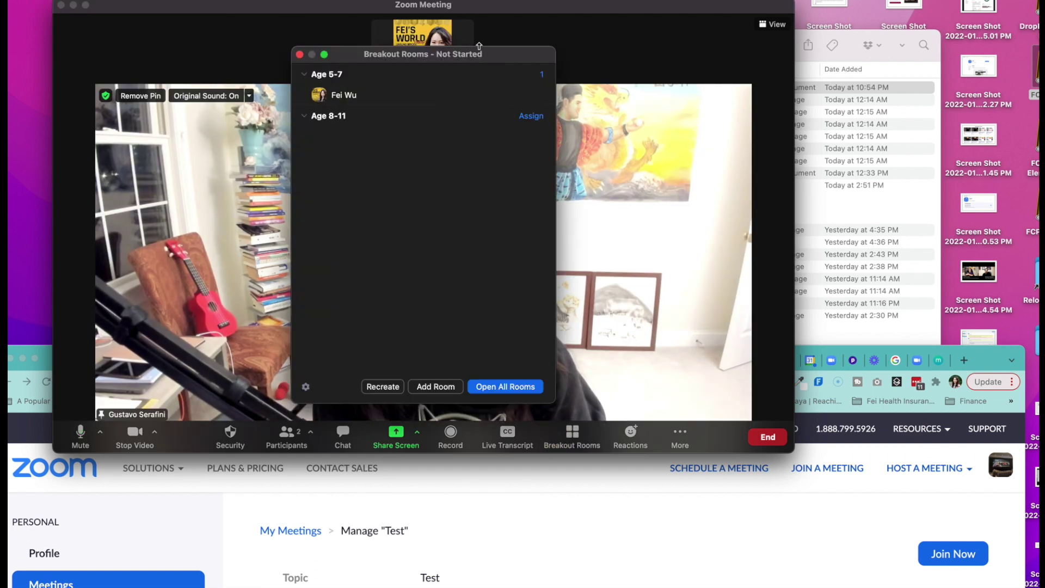
left_click_drag(478, 47, 678, 42)
mouse_move(521, 112)
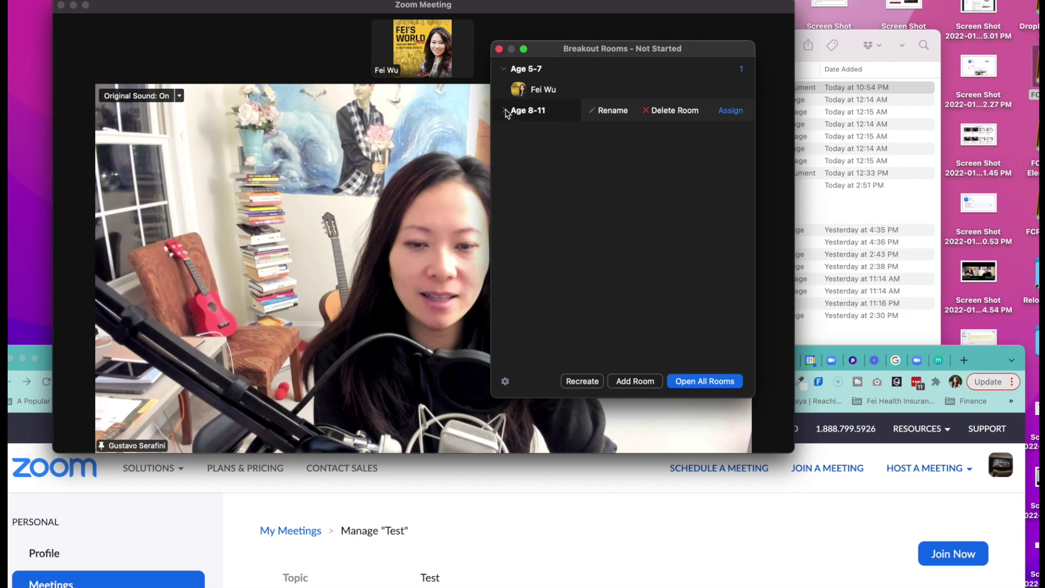
left_click_drag(669, 47, 741, 50)
mouse_move(558, 101)
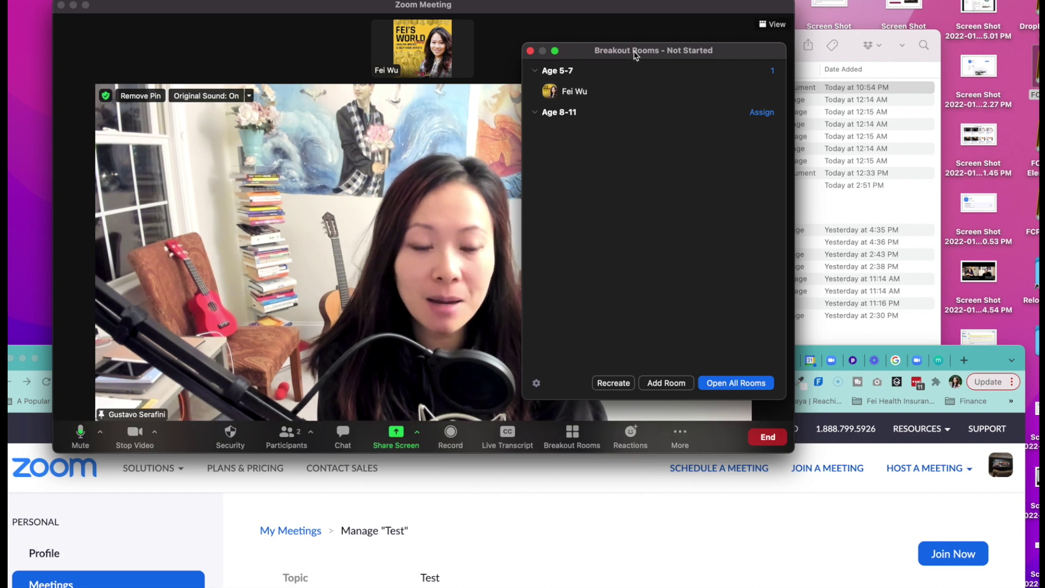
left_click_drag(634, 55, 659, 61)
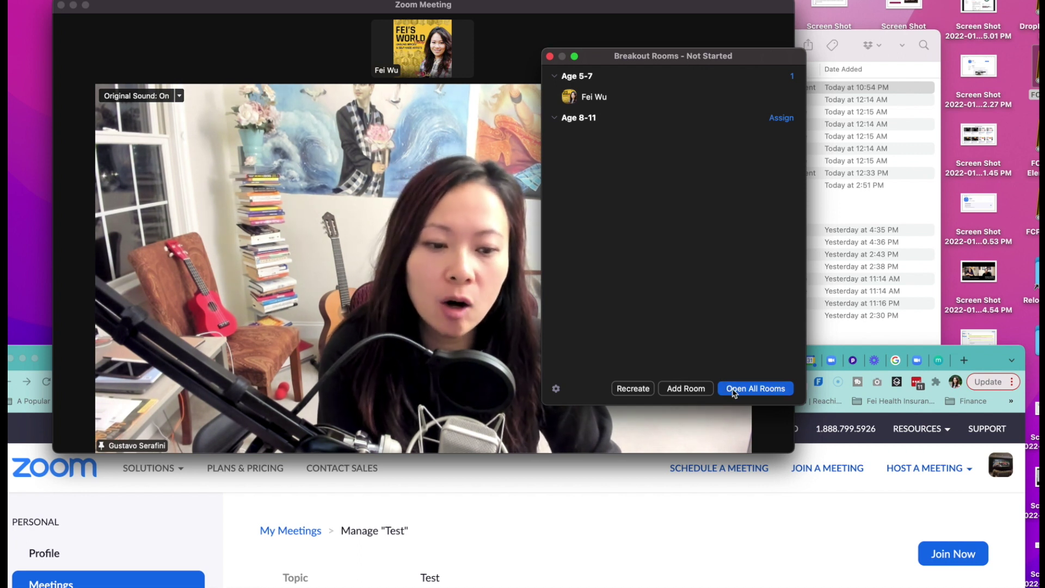
left_click(556, 388)
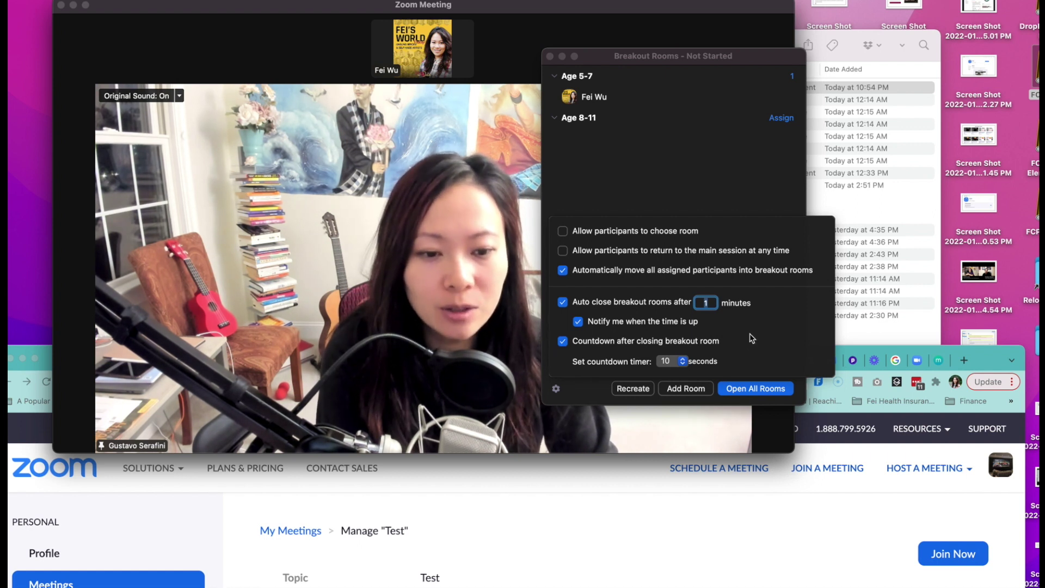
Step: Turn off auto-closing of breakout rooms, dismiss the options, and open all rooms
left_click(563, 302)
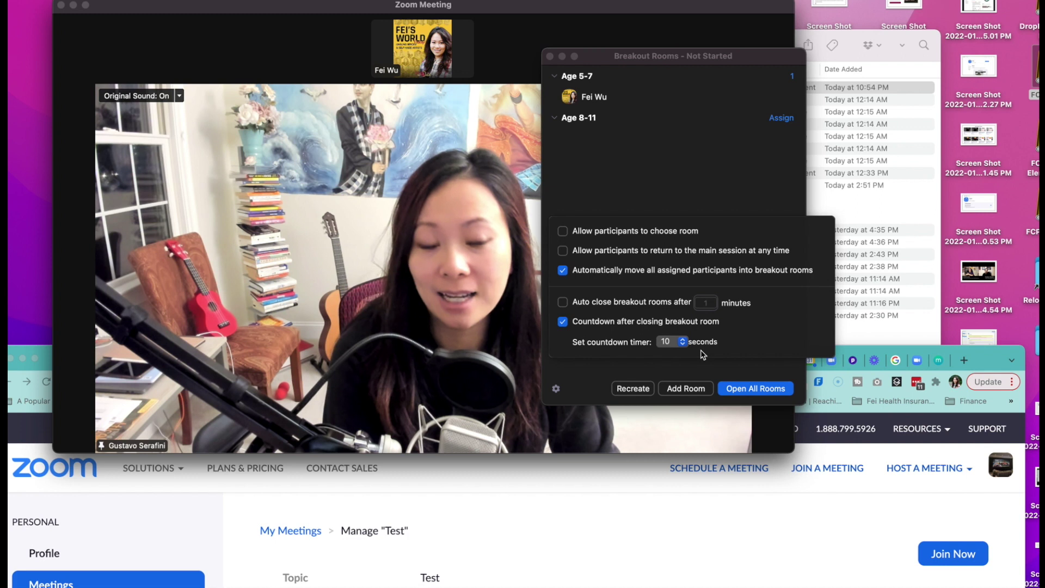
left_click(727, 187)
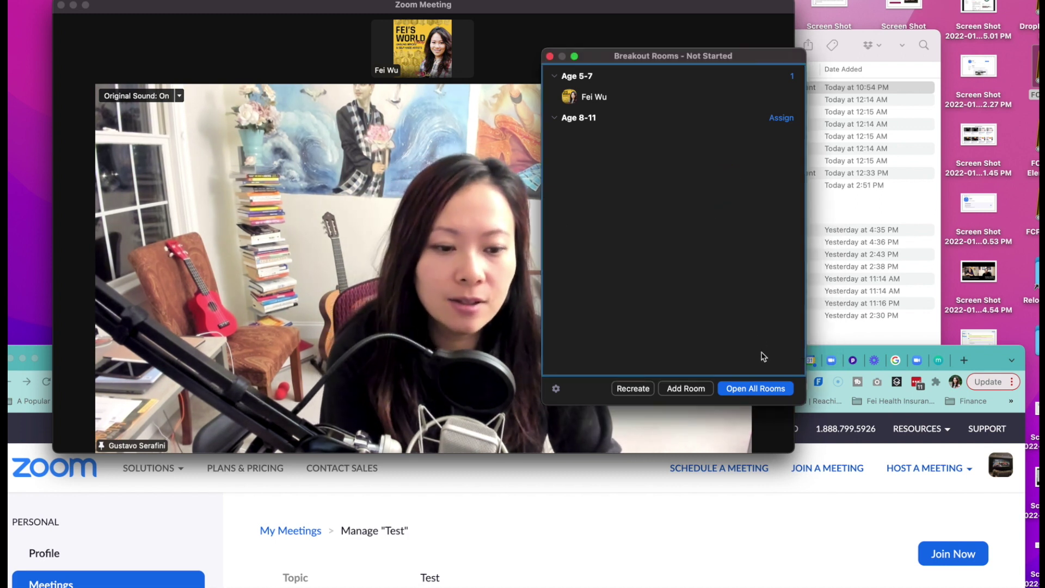
left_click(745, 393)
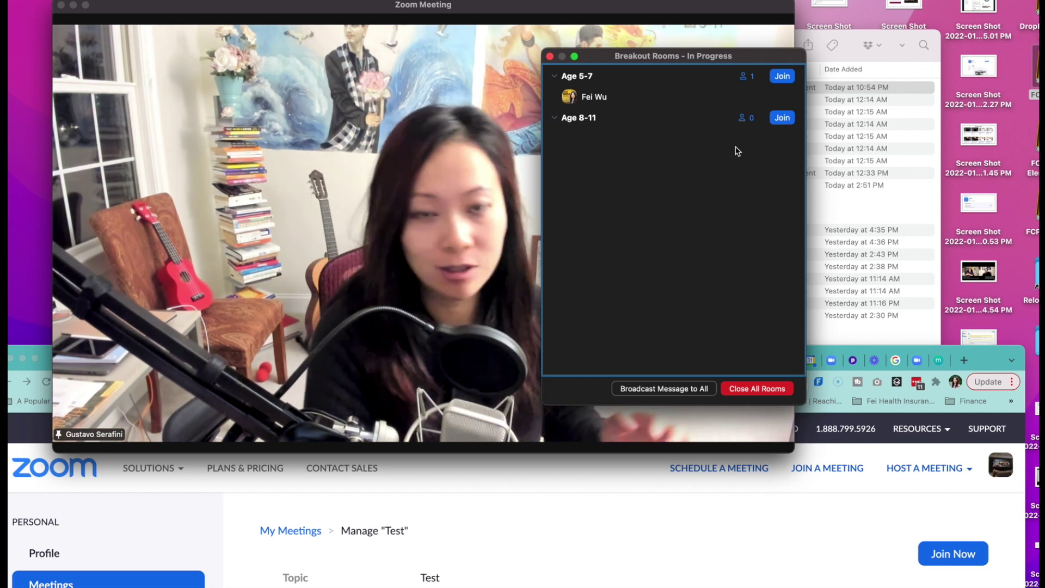
Step: Broadcast 'Hey girls, we'll reconvene session in 5 mins' to every room, then close all rooms
left_click(682, 390)
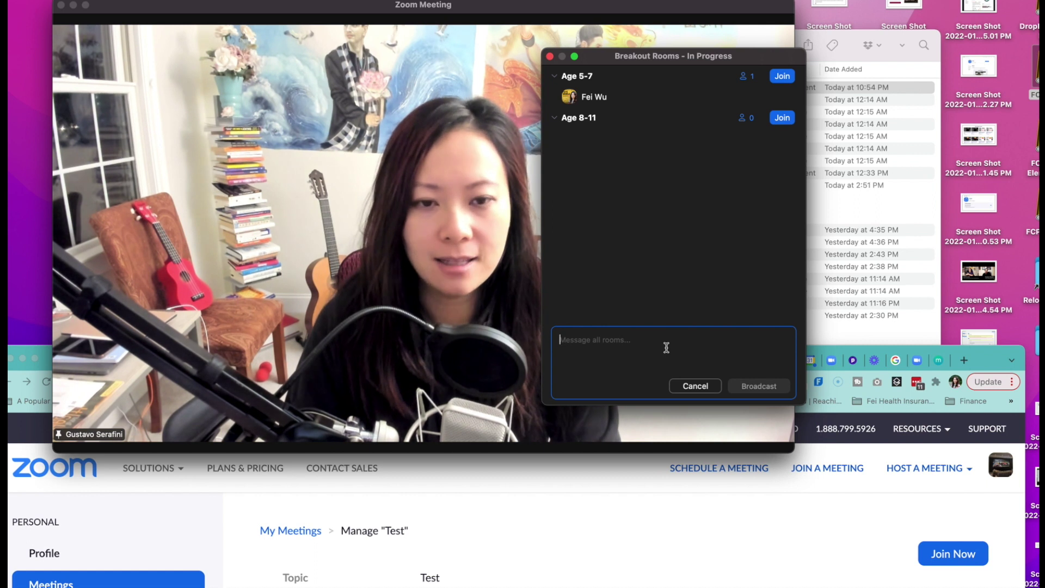
type("Hey girls,")
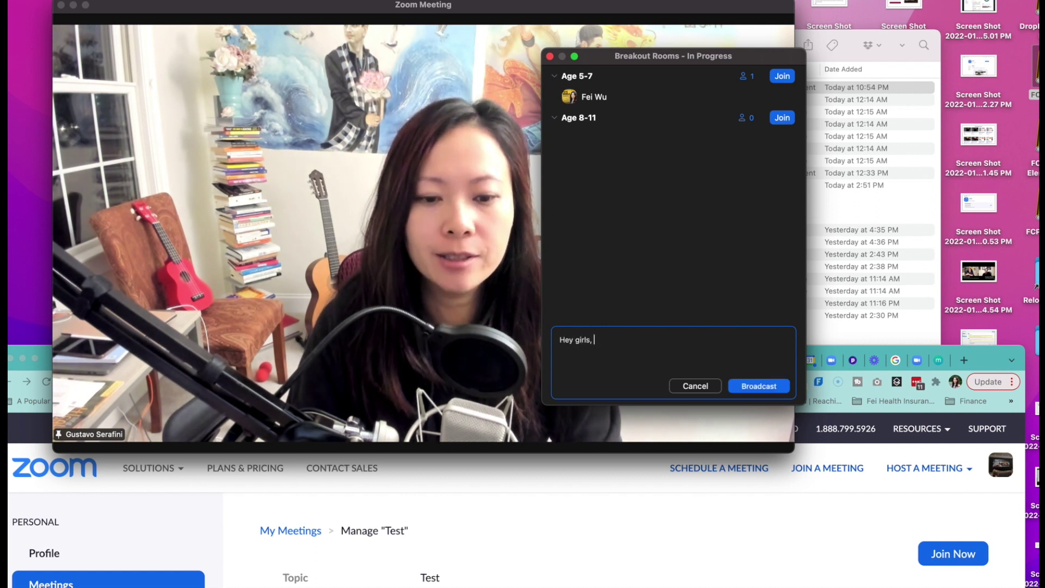
type(" we'll reconvene session in 5 mins")
left_click(758, 385)
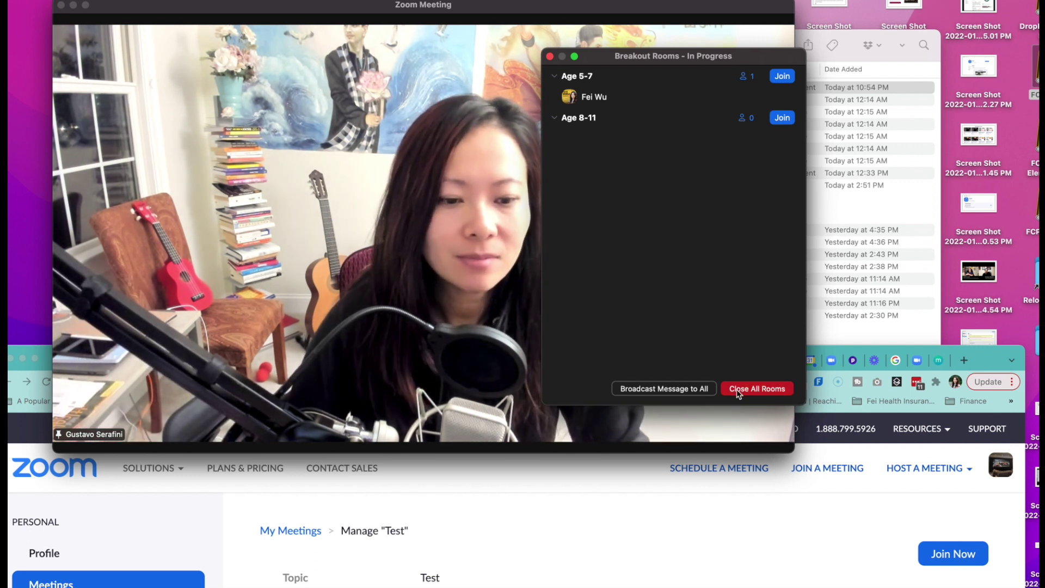
left_click(738, 390)
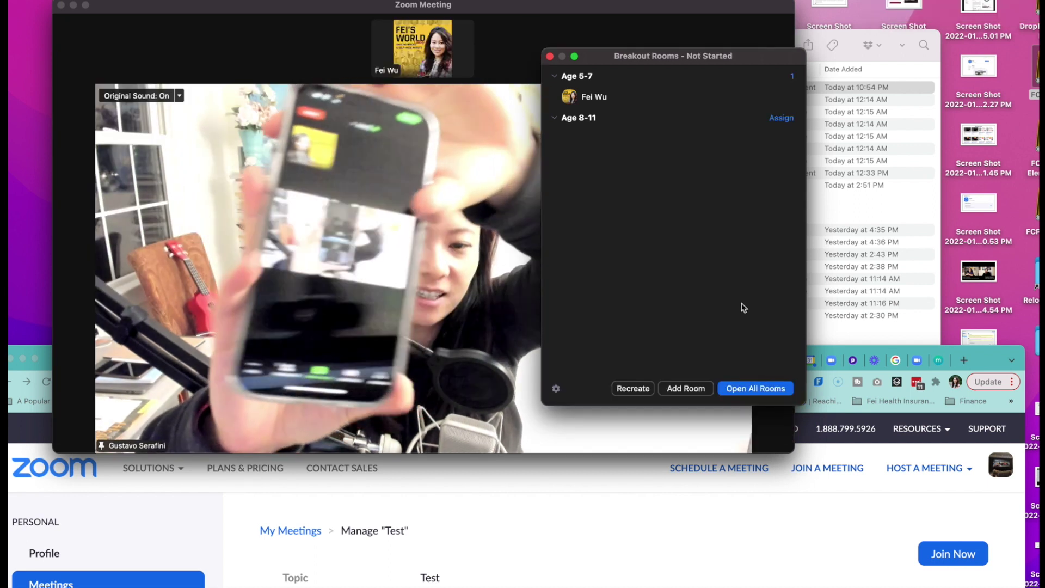
Step: Drag the breakout rooms window aside, close it, and scroll the page down
left_click_drag(602, 56, 779, 73)
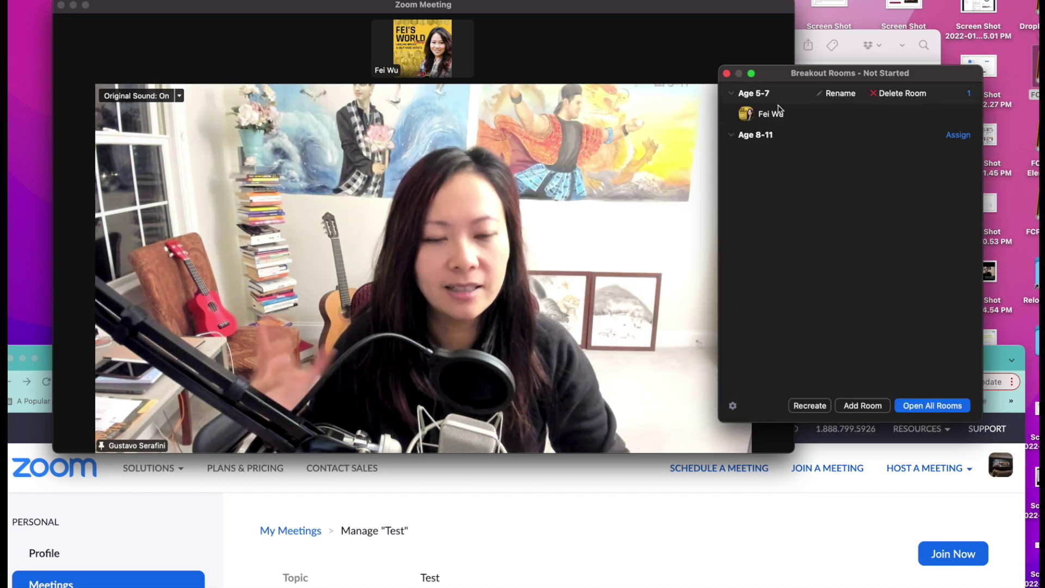
left_click(726, 73)
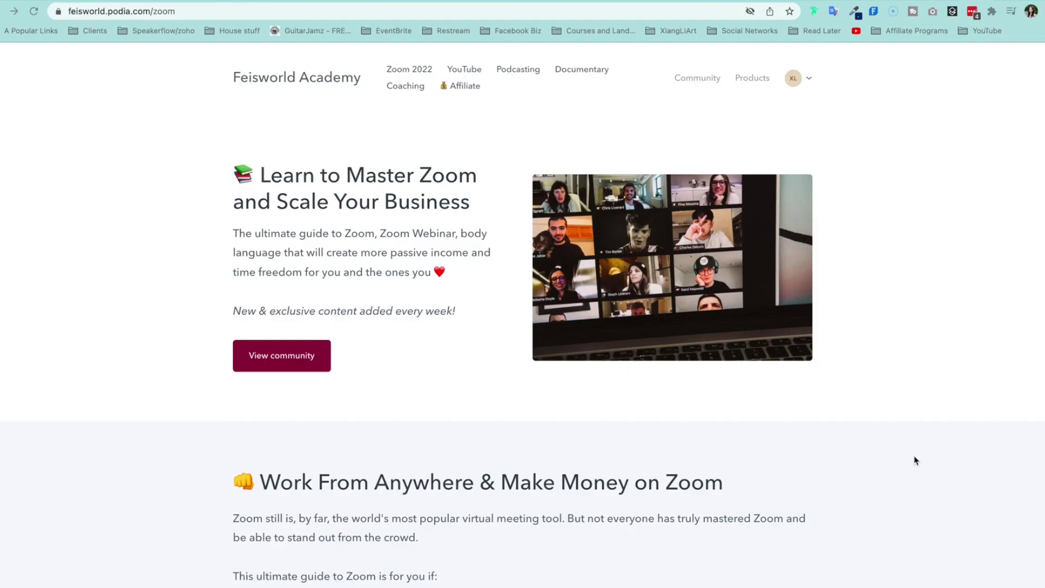
scroll(914, 459, "down", 7)
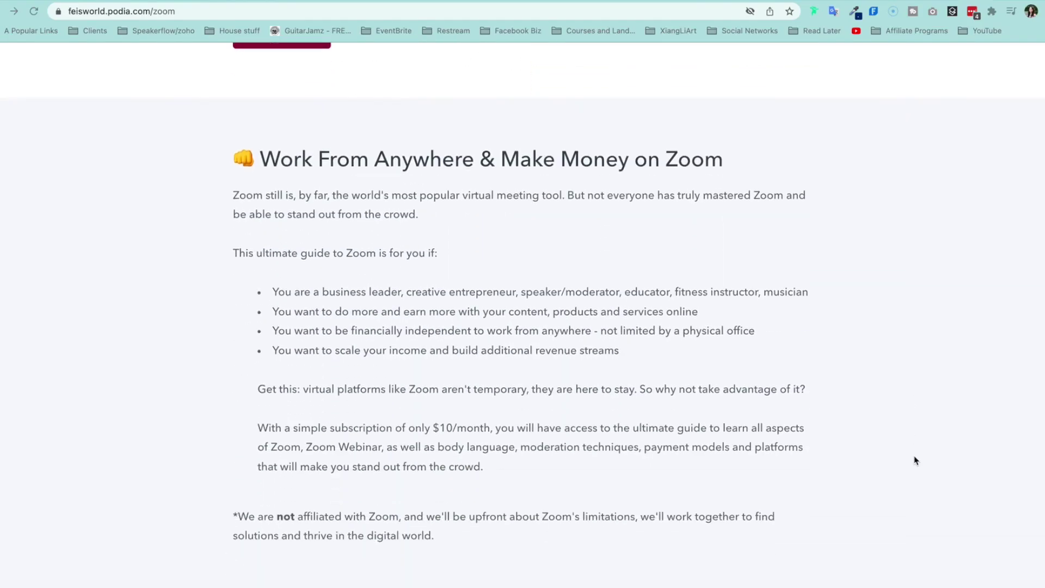
Step: Scroll down the feisworld.podia.com/zoom course page to the Contents lesson list
scroll(917, 460, "down", 7)
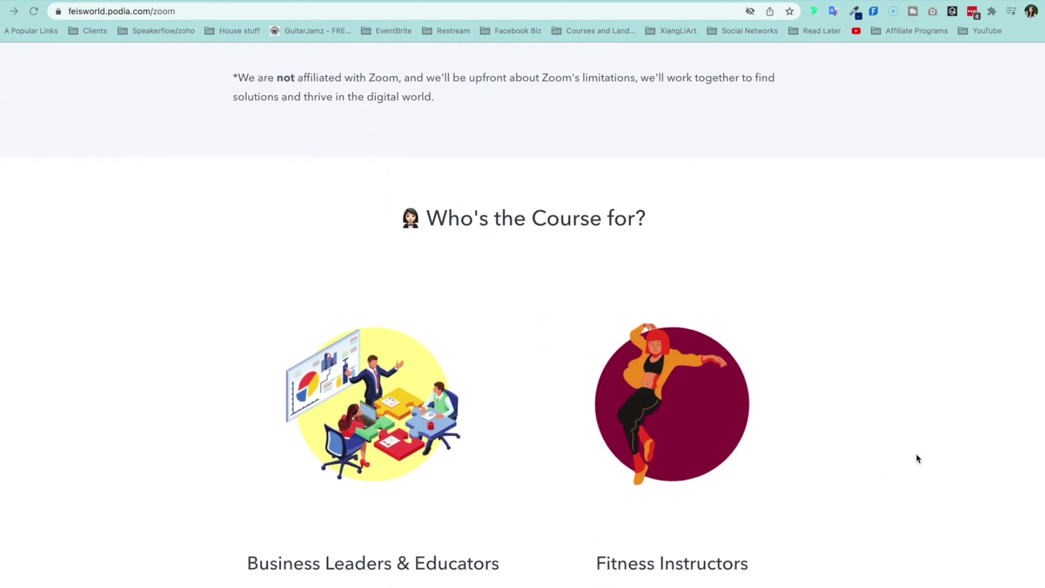
scroll(918, 459, "down", 11)
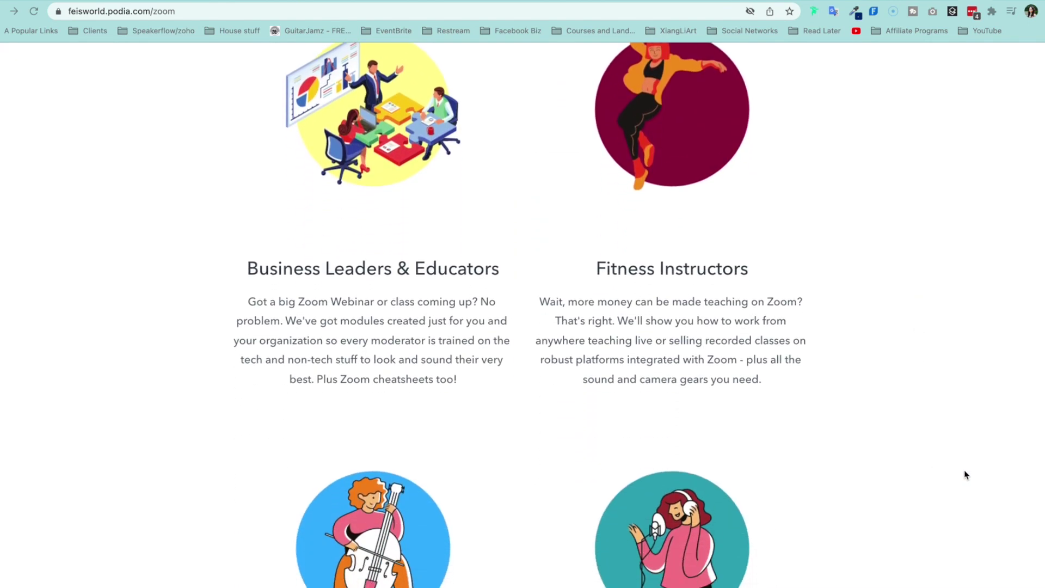
scroll(967, 472, "down", 10)
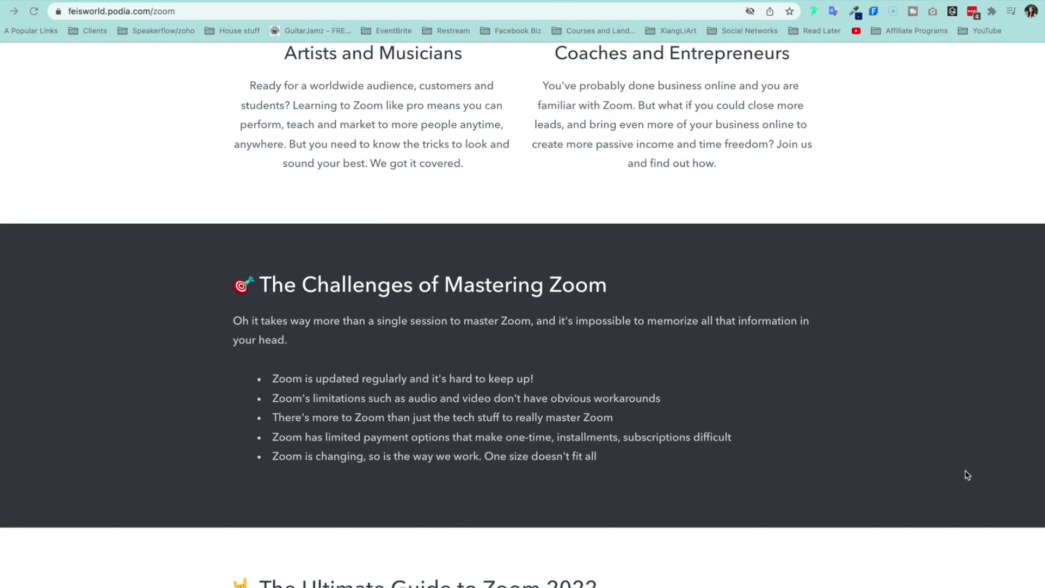
scroll(967, 473, "down", 15)
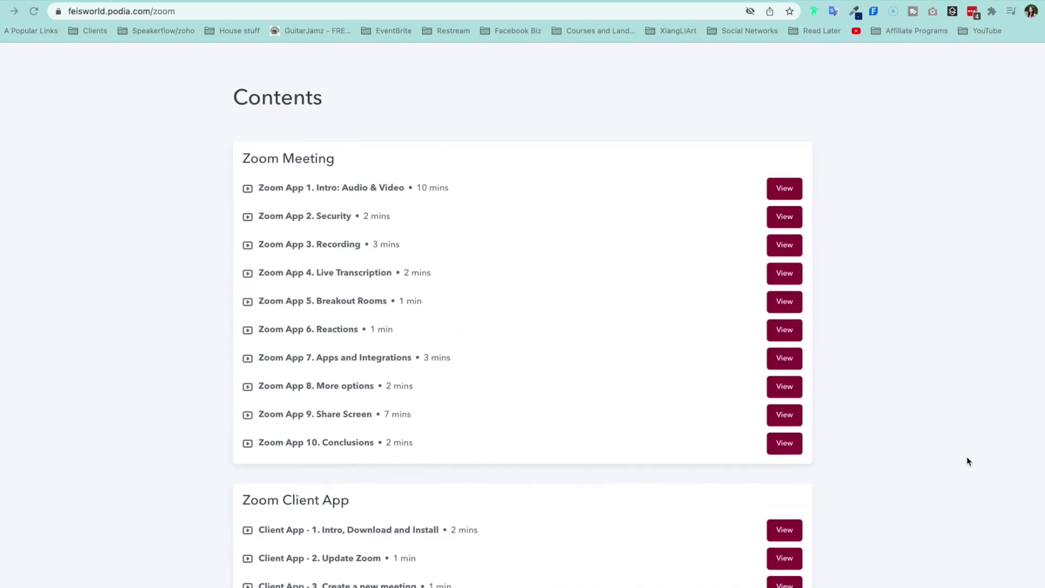
scroll(967, 457, "down", 10)
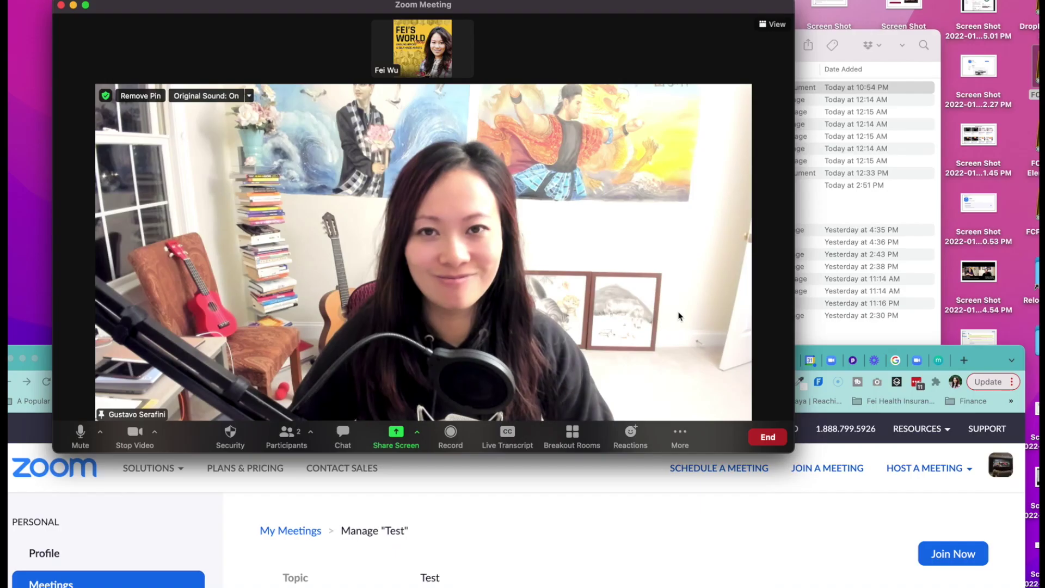